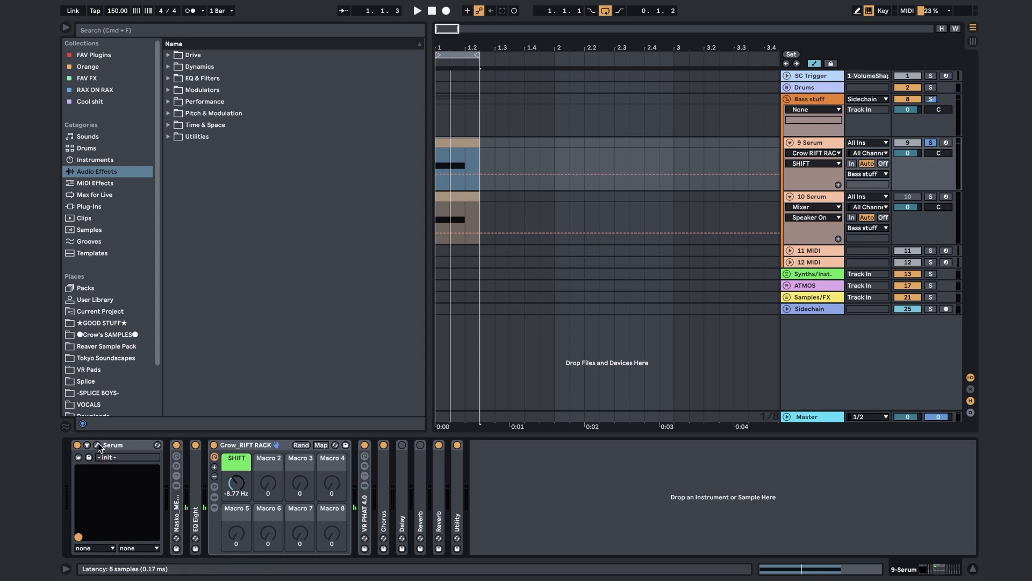
Step: Select the 10 Serum track, activate it, and open its Serum plug-in window
click(103, 446)
click(830, 202)
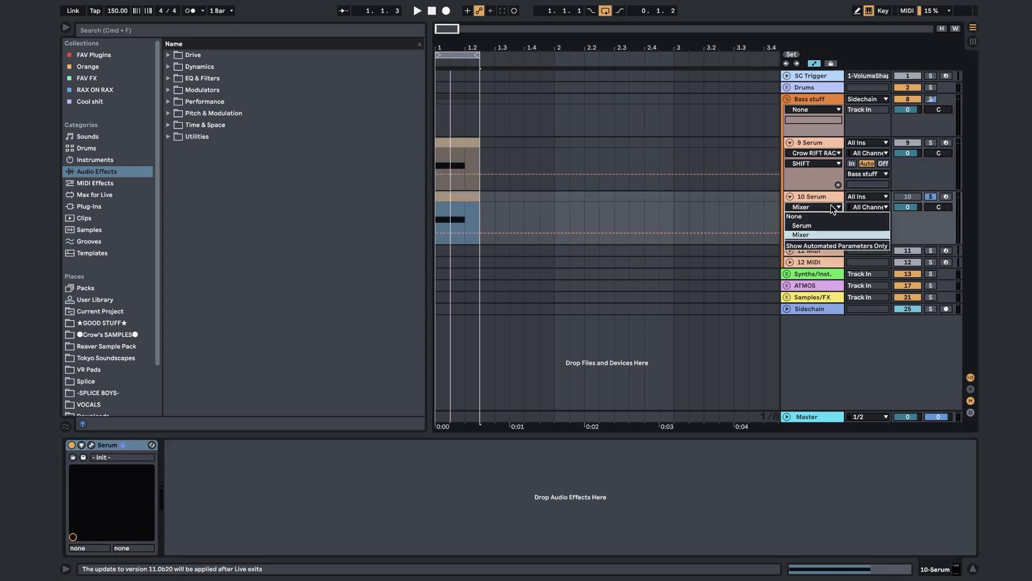
click(469, 199)
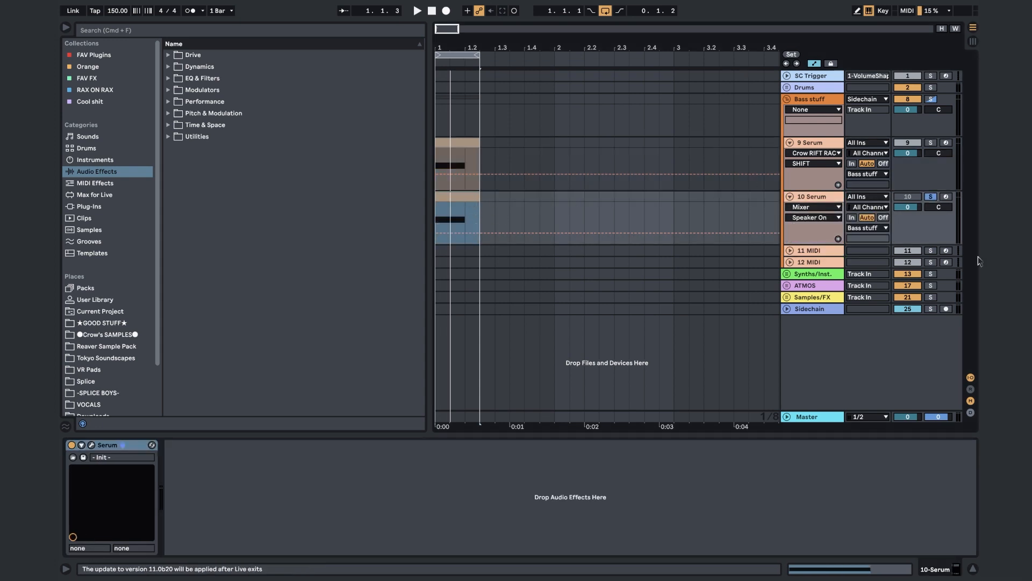
click(912, 197)
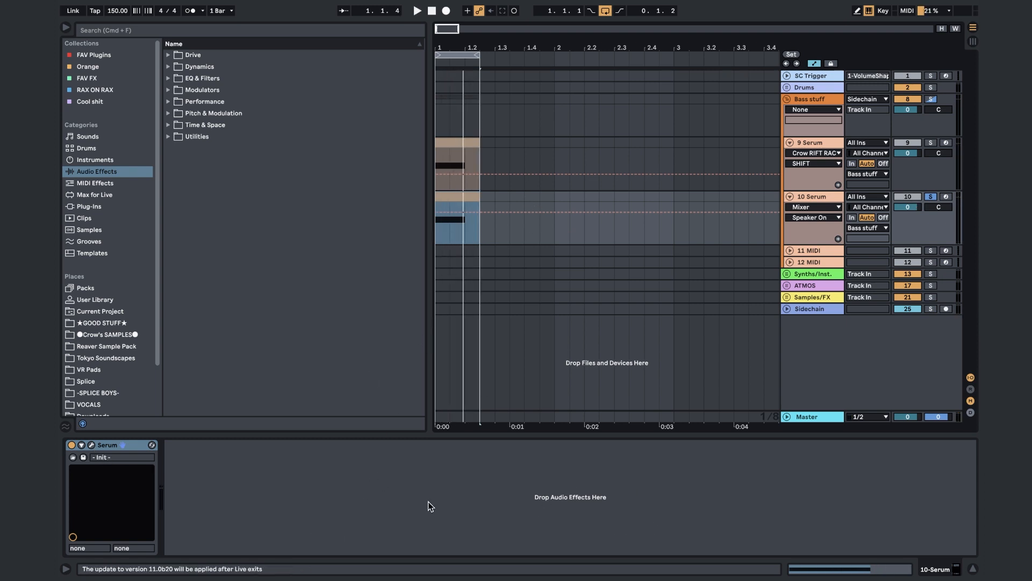
key(alt+super+p)
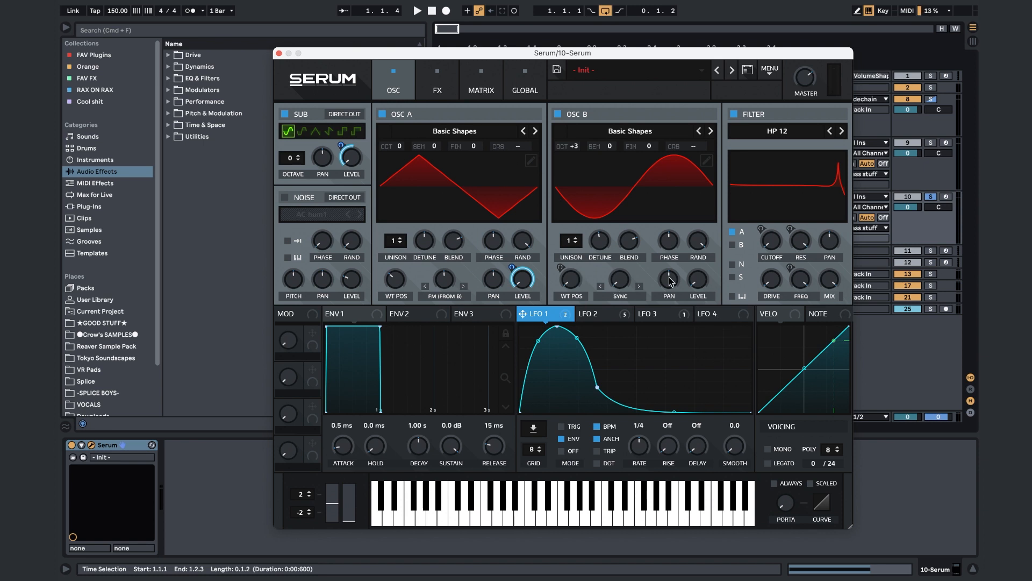
Step: Examine the Basic Shapes waveforms of oscillators A and B in both the 2D and 3D wavetable views
click(611, 177)
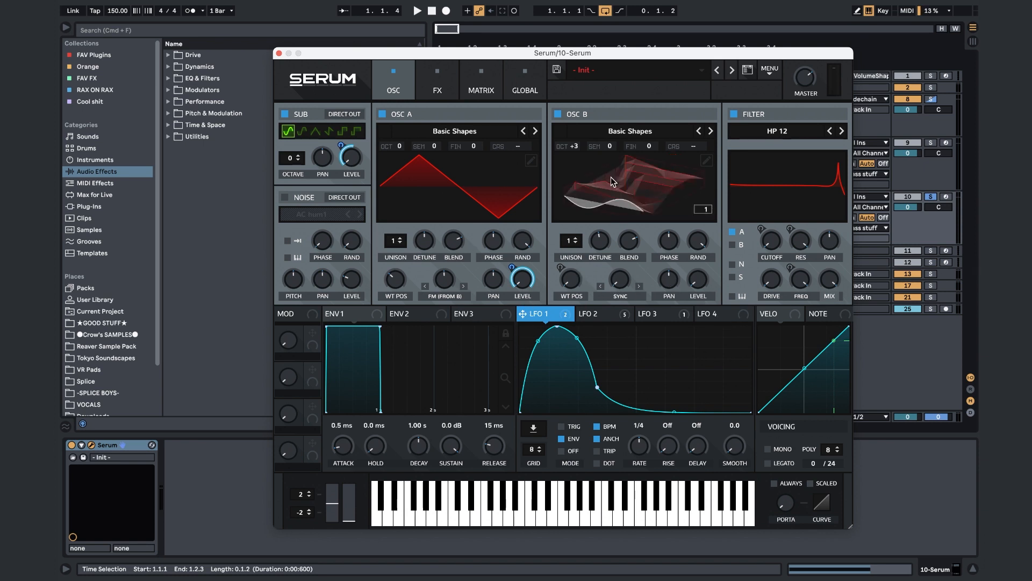
click(512, 186)
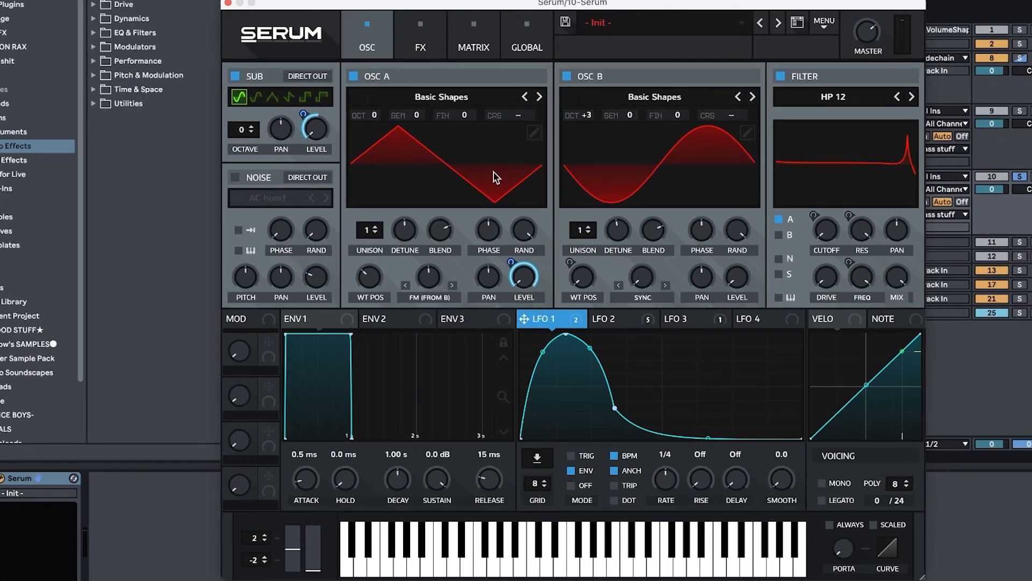
click(495, 177)
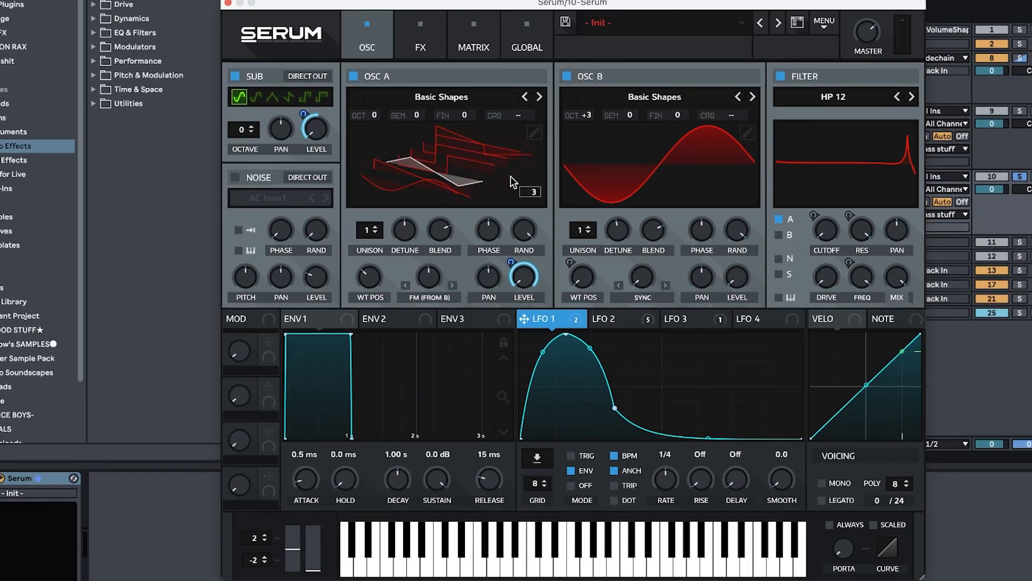
click(608, 181)
click(494, 183)
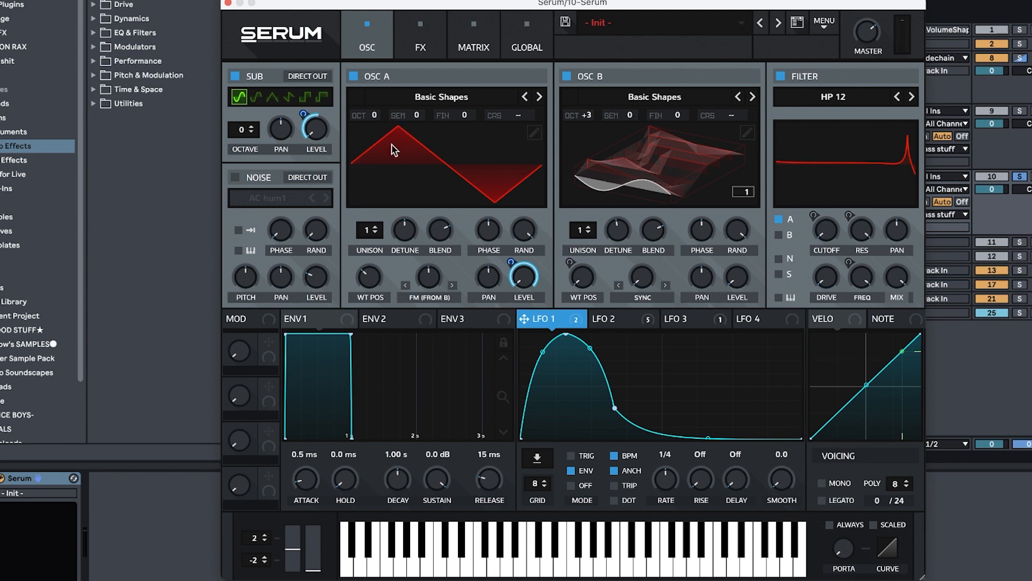
click(621, 200)
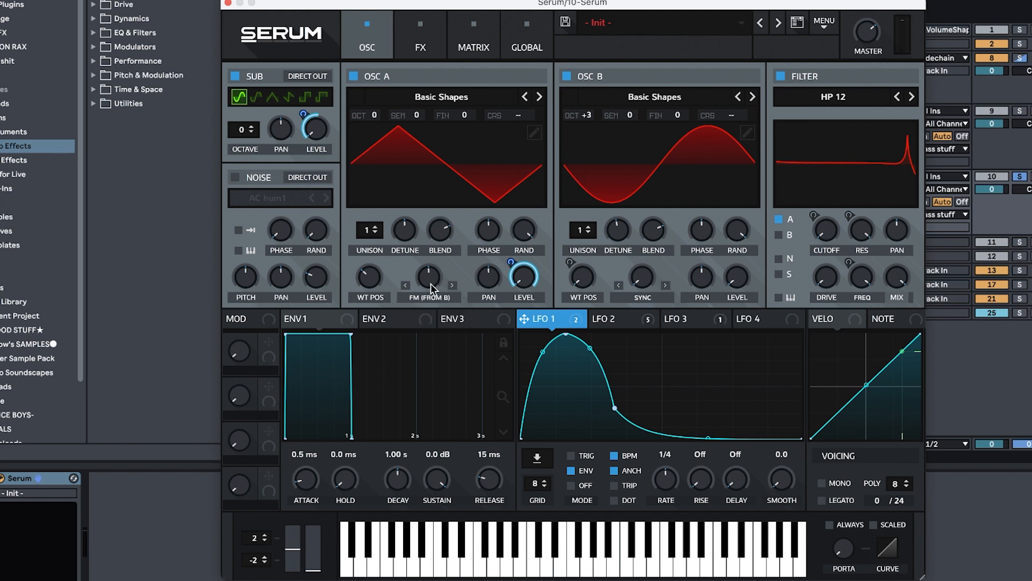
click(665, 158)
click(667, 161)
click(633, 323)
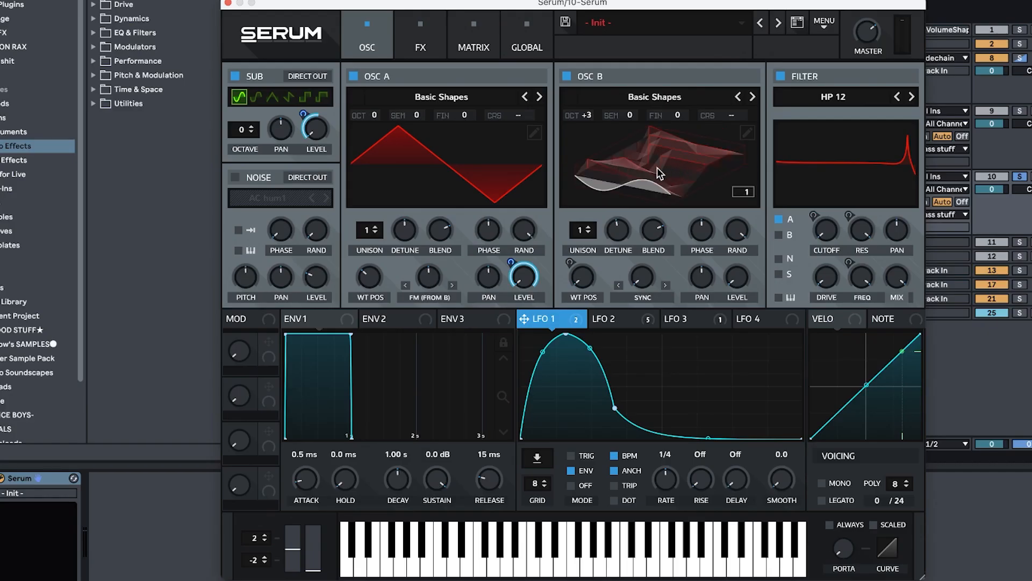
click(656, 161)
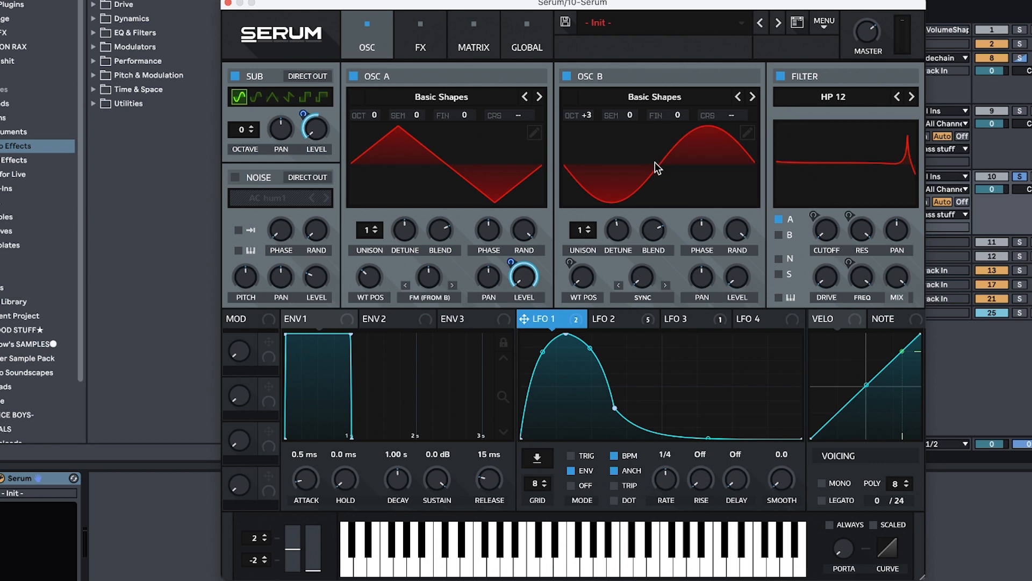
click(660, 164)
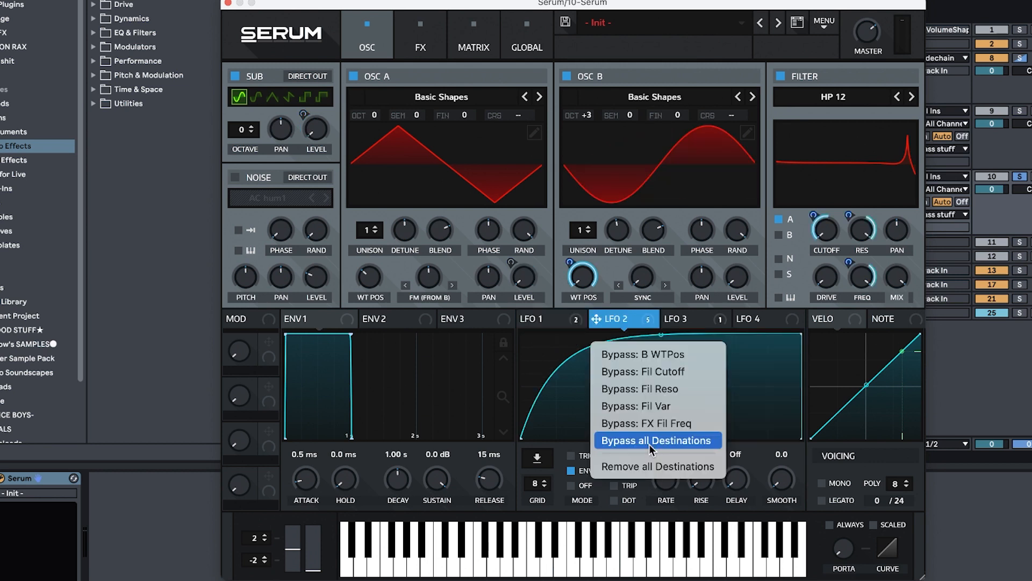
Step: Bypass all modulation destinations of LFO 2 and LFO 3
click(649, 442)
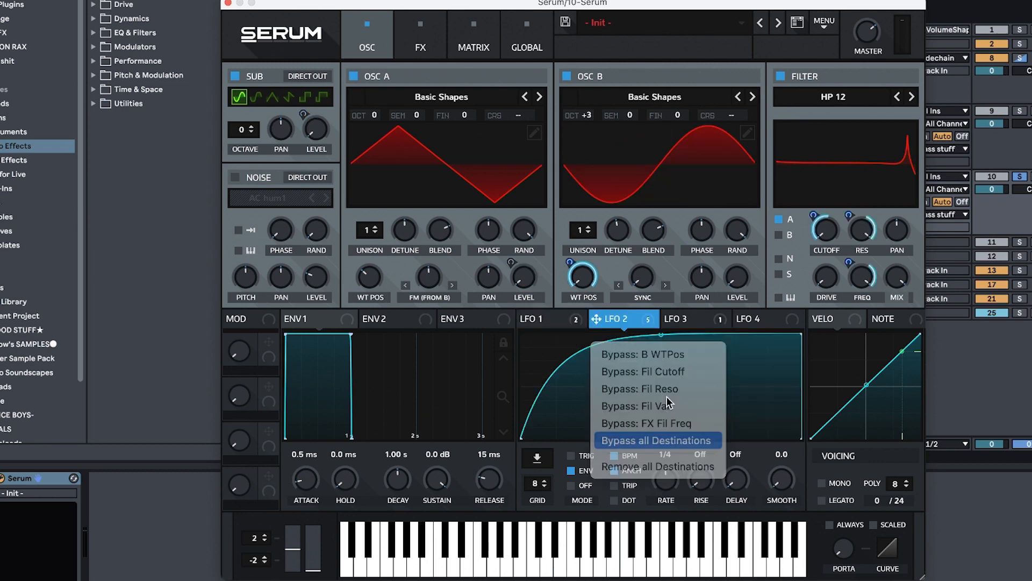
right_click(694, 323)
click(708, 370)
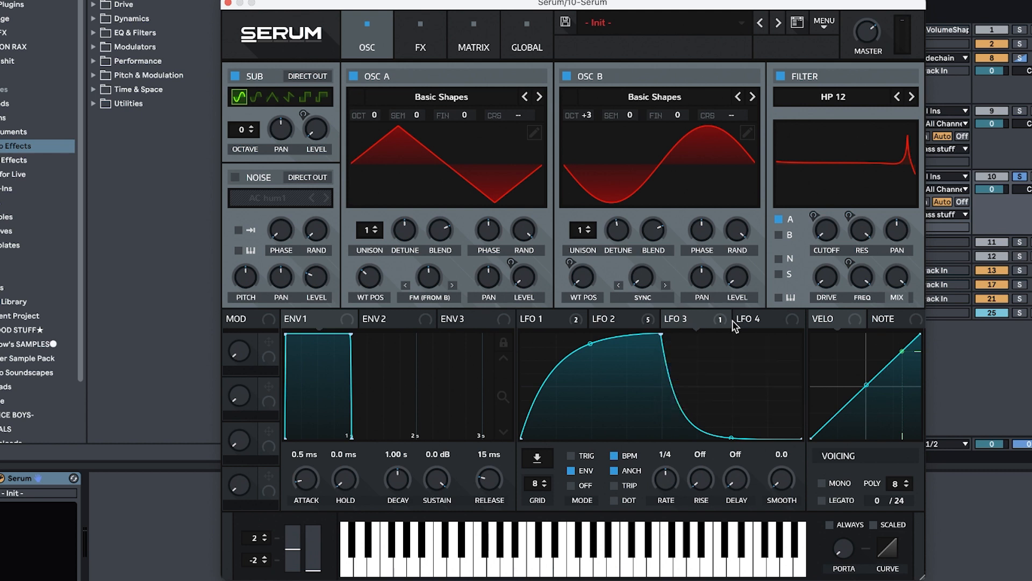
Step: Review LFO 1's curve and the effects rack, and return to the oscillator page
click(540, 320)
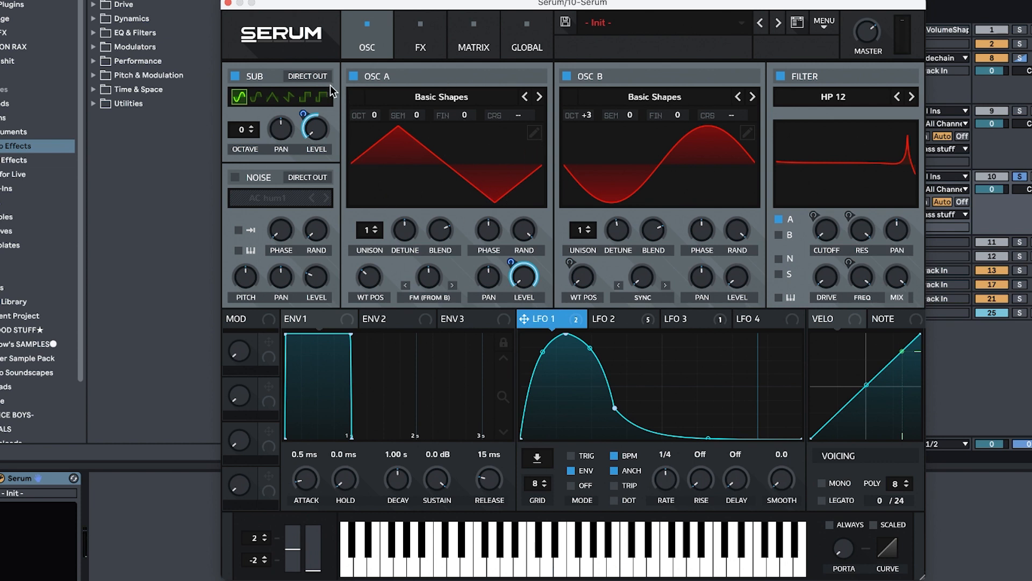
click(439, 43)
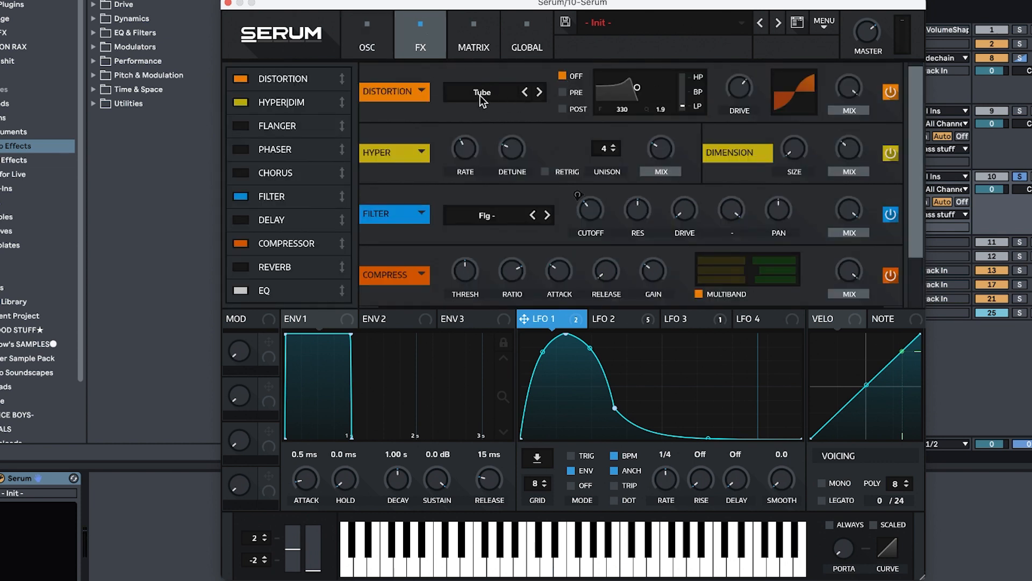
click(375, 56)
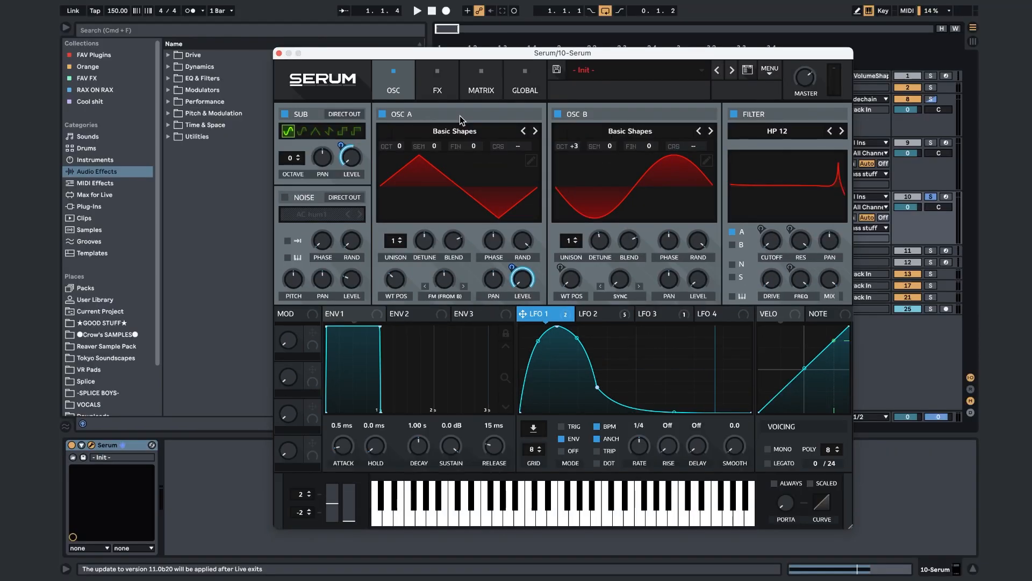
Step: Reactivate all modulation destinations of LFO 2
click(591, 316)
right_click(592, 316)
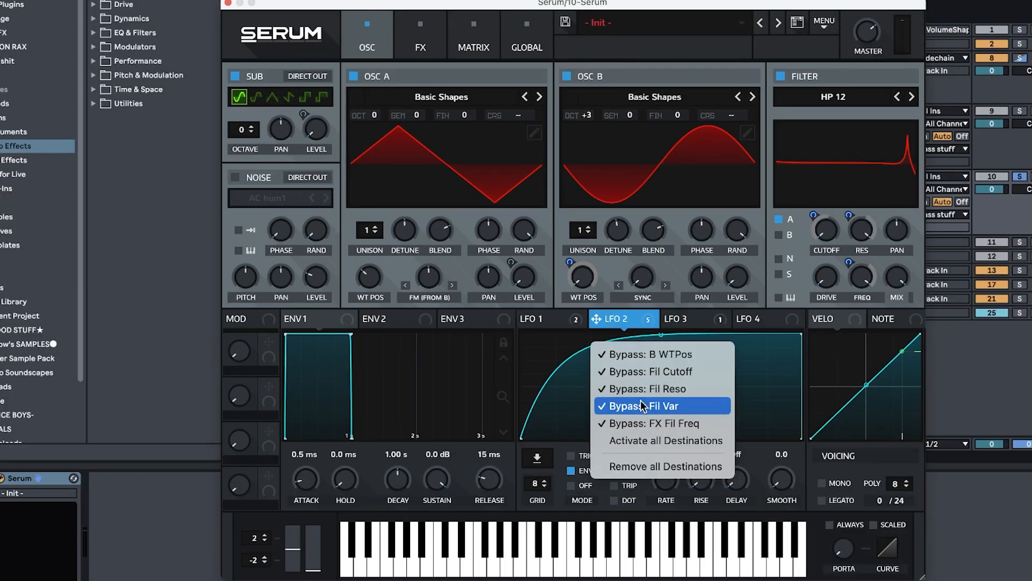
click(645, 440)
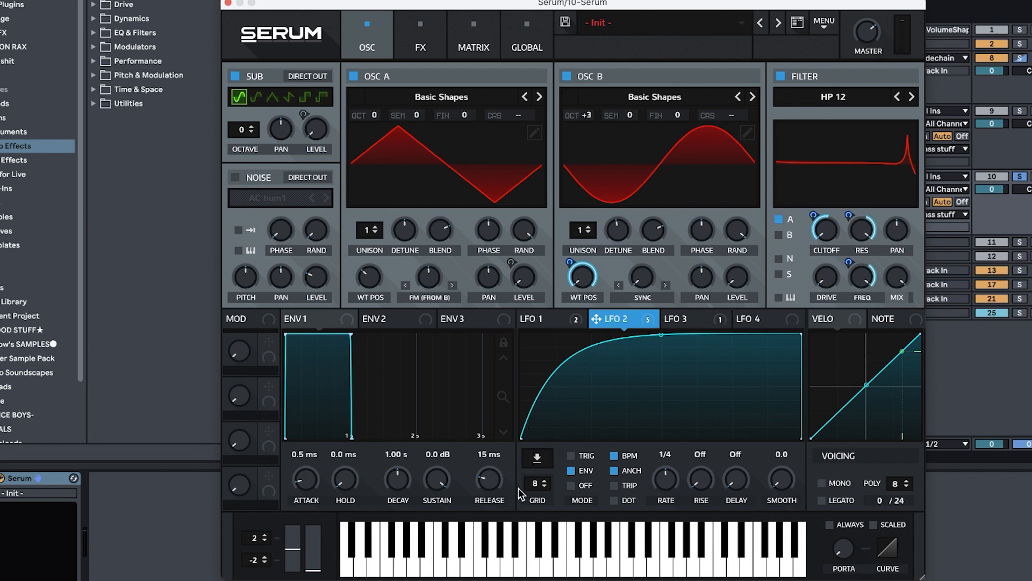
Step: Play the sound and examine oscillator B's modulated wavetable position and the Flg filter in the effects rack
drag(584, 277, 591, 401)
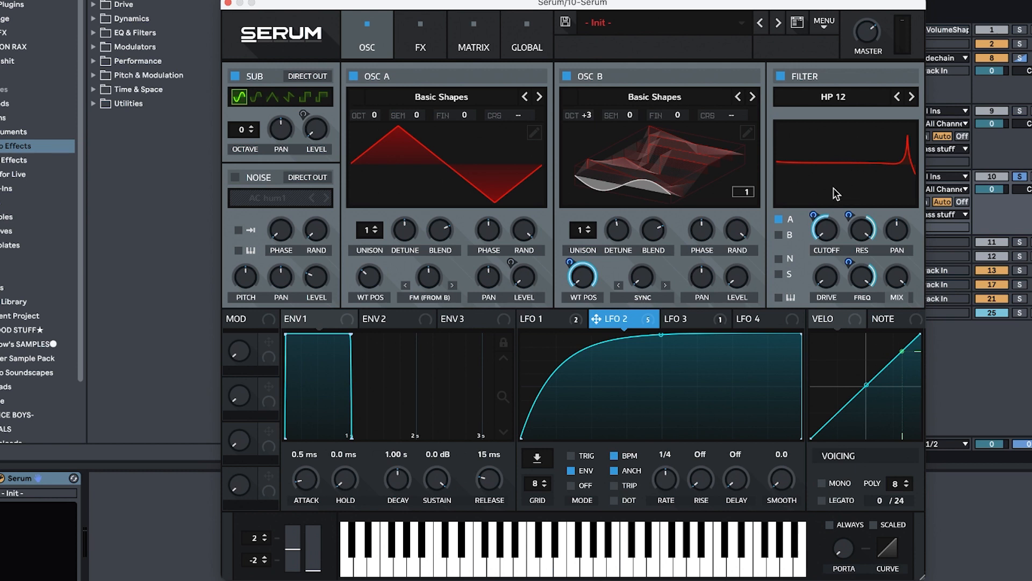
key(space)
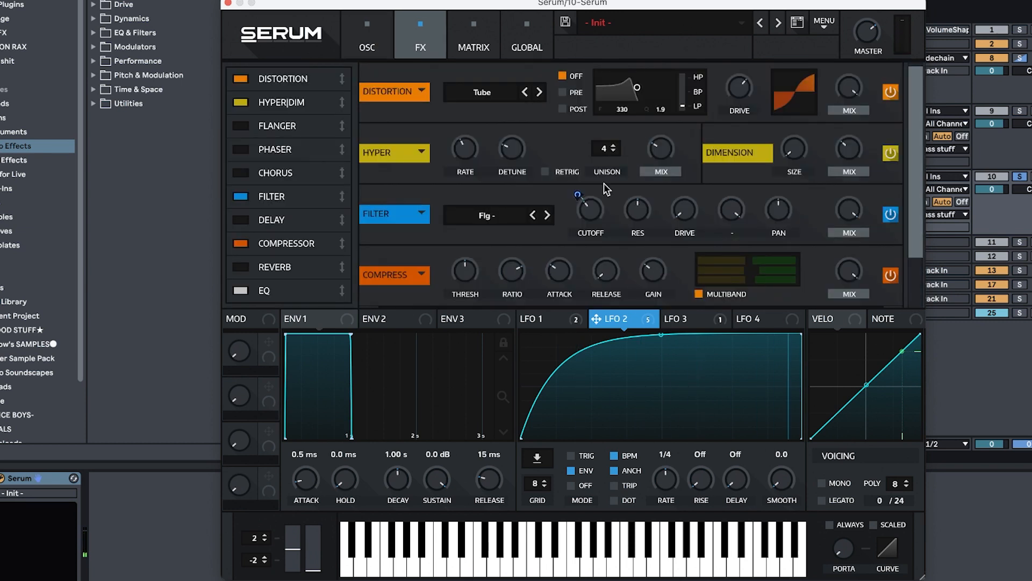
mouse_move(594, 213)
drag(921, 167, 746, 204)
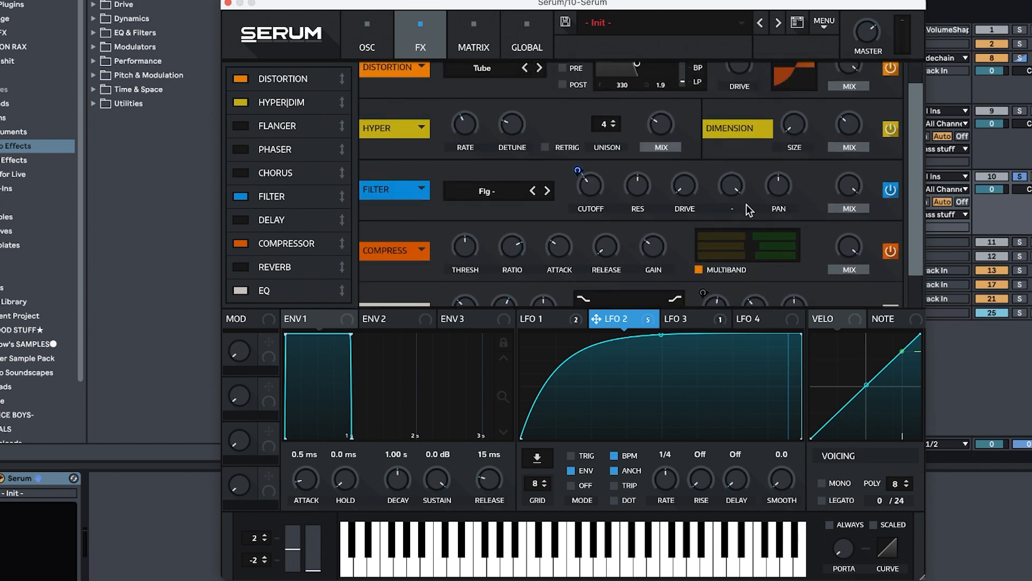
click(517, 194)
click(593, 247)
Step: Try Macro 1 as a modulation source for the Flg effects filter's cutoff and sweep the macro upward during playback
drag(269, 343, 584, 208)
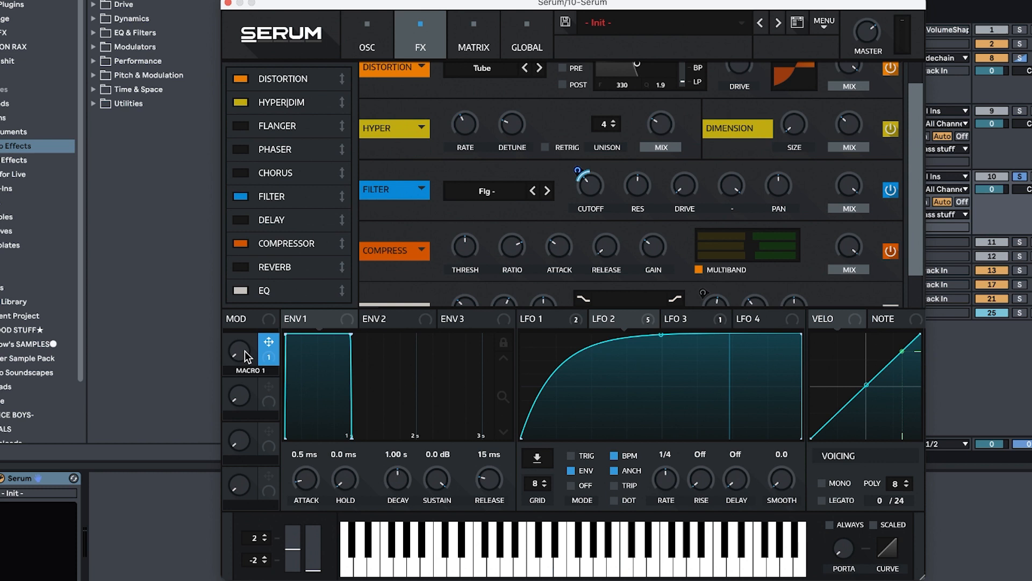
drag(246, 358, 248, 317)
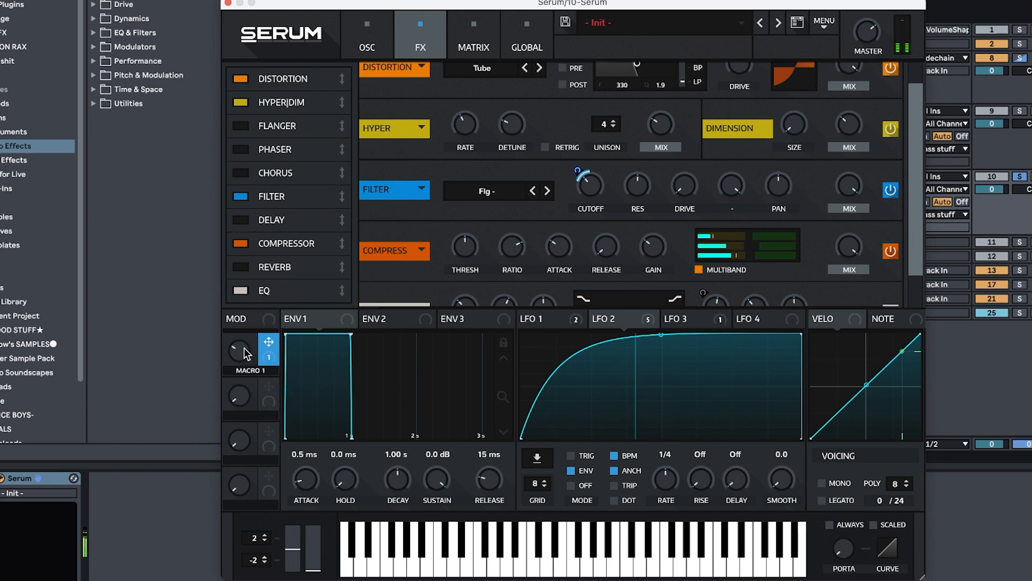
scroll(496, 284, down, 1)
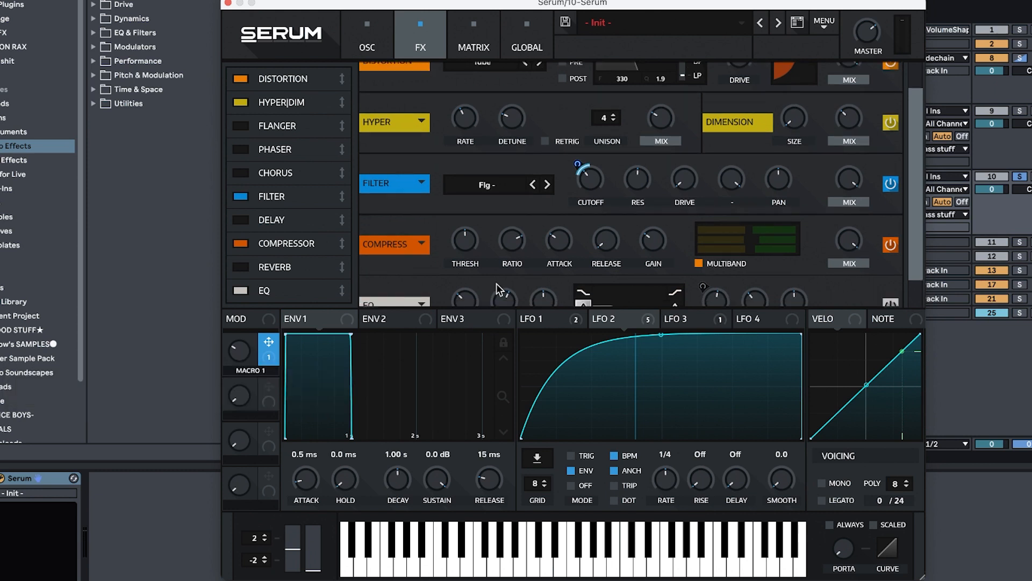
drag(247, 353, 289, 300)
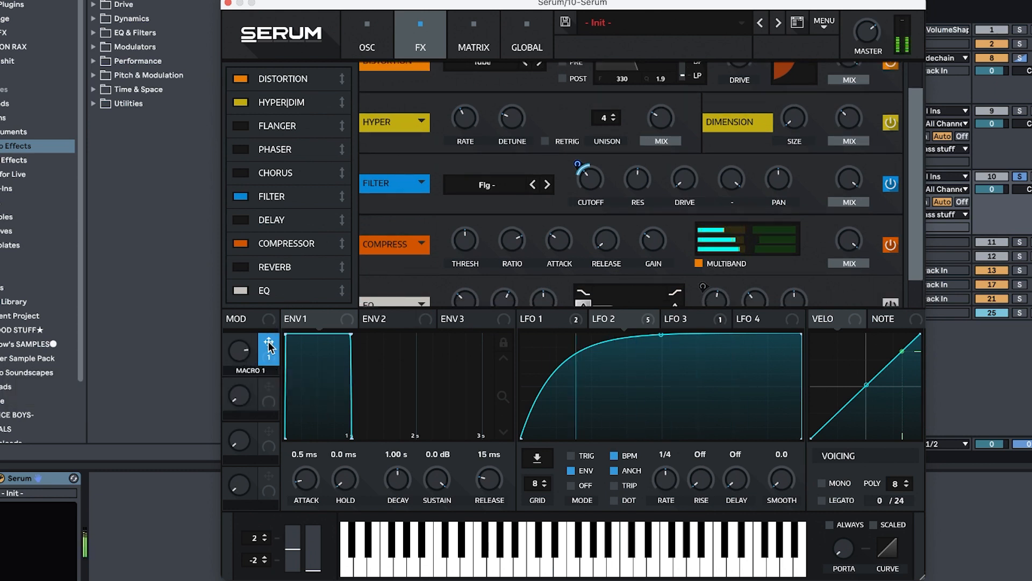
Step: Audition oscillator B at octaves +4 and +2, and restore its octave to +3
drag(269, 347, 667, 179)
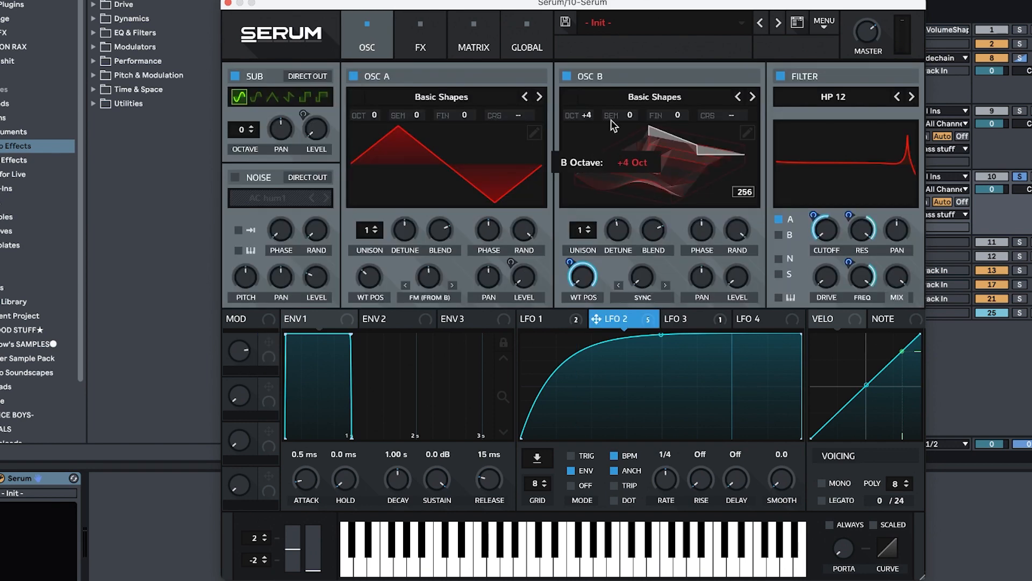
scroll(611, 119, down, 1)
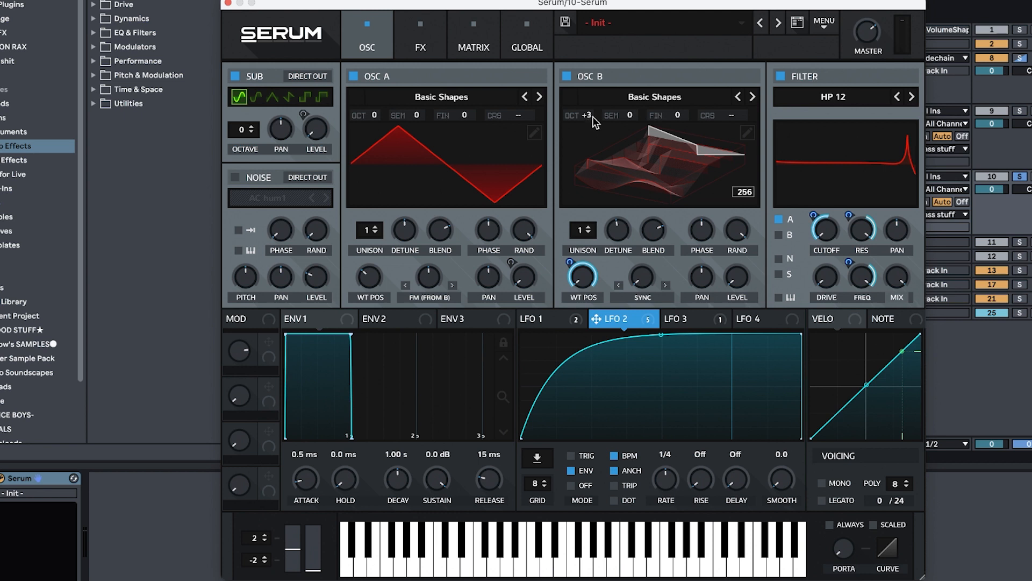
scroll(591, 117, down, 1)
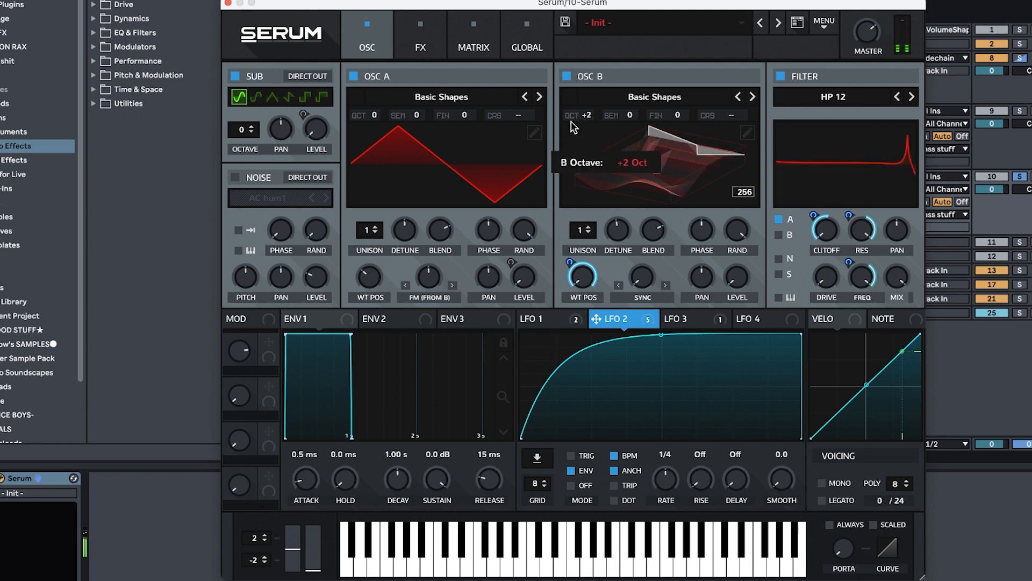
click(588, 121)
Step: Try oscillator B's Sync warp at about 3.51%, compare its 2D and 3D waveform views, and turn the warp back down
click(616, 154)
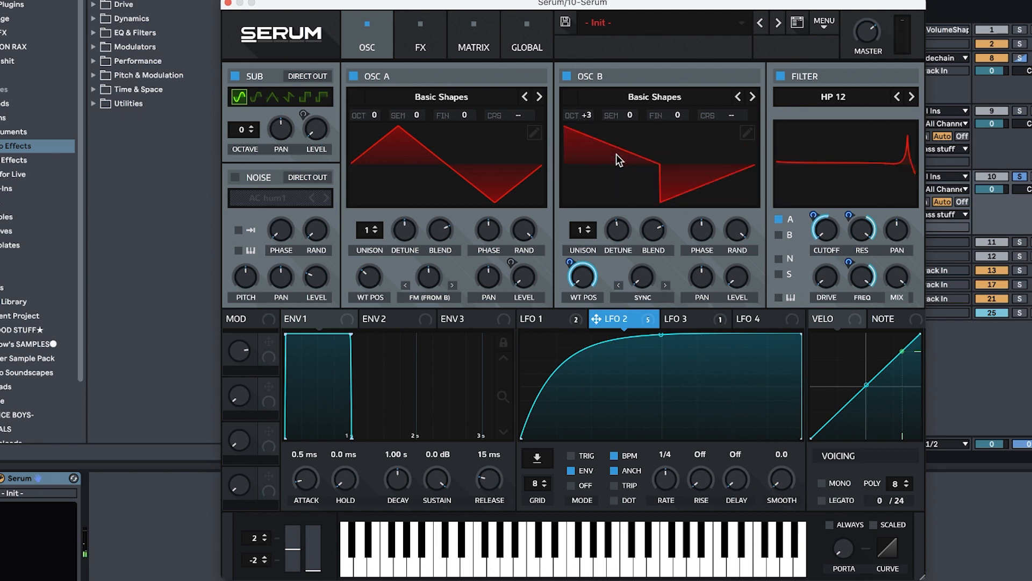
click(616, 156)
drag(647, 282, 695, 279)
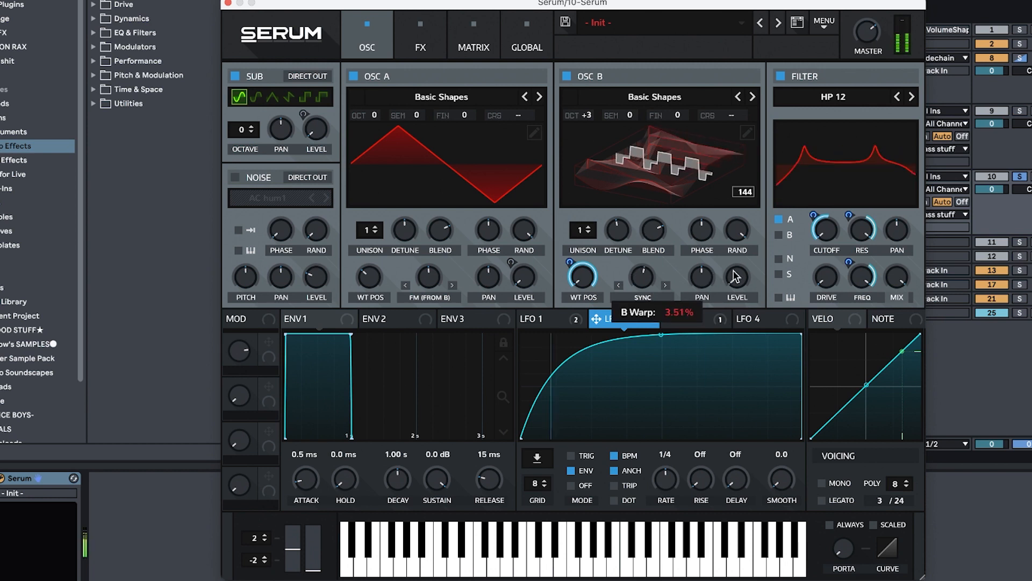
click(677, 195)
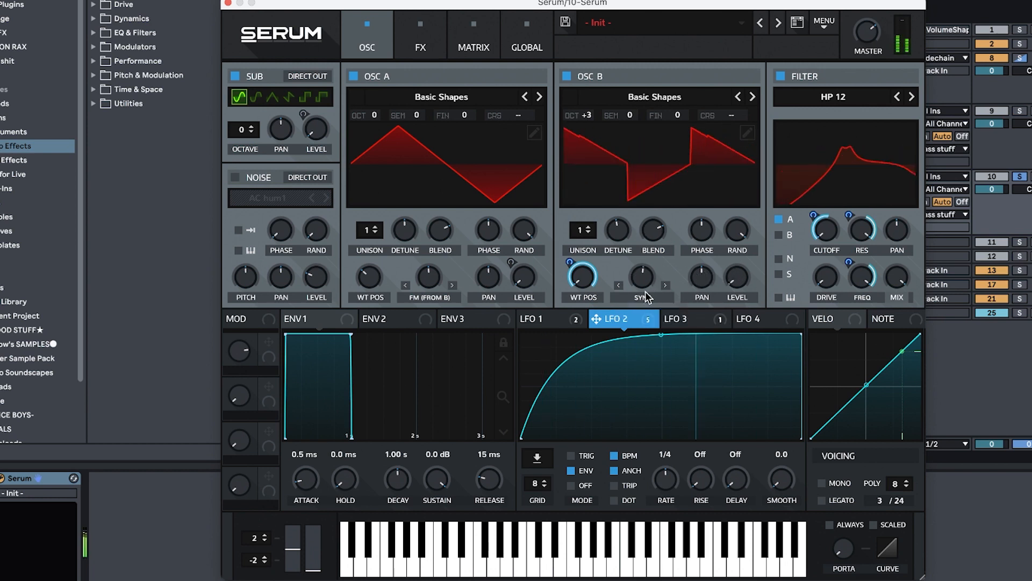
drag(645, 285, 516, 323)
Step: Show the effects rack's EQ and reactivate all destinations of LFO 3, which modulates the EQ's high-band frequency
click(422, 41)
click(690, 321)
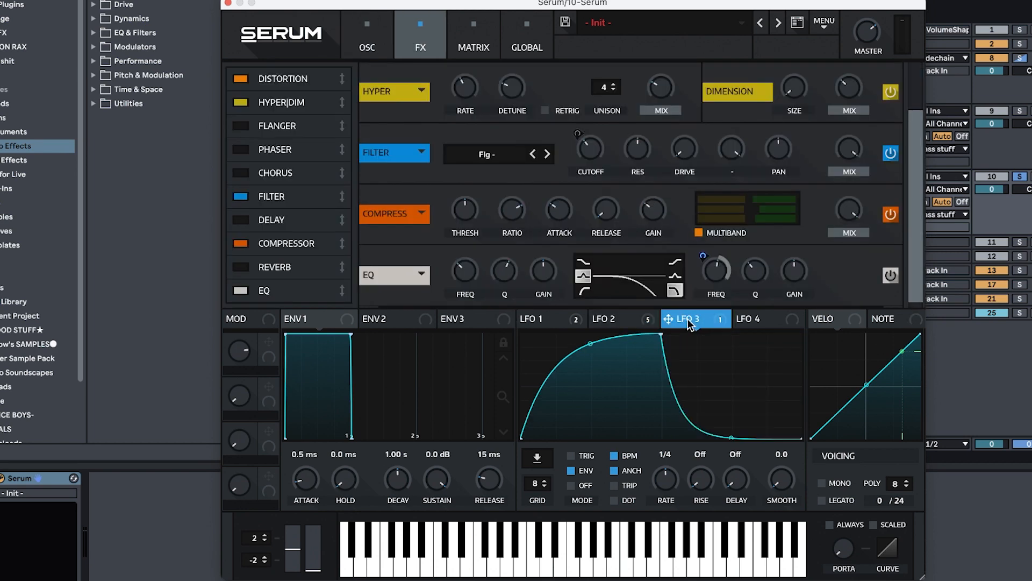
right_click(695, 324)
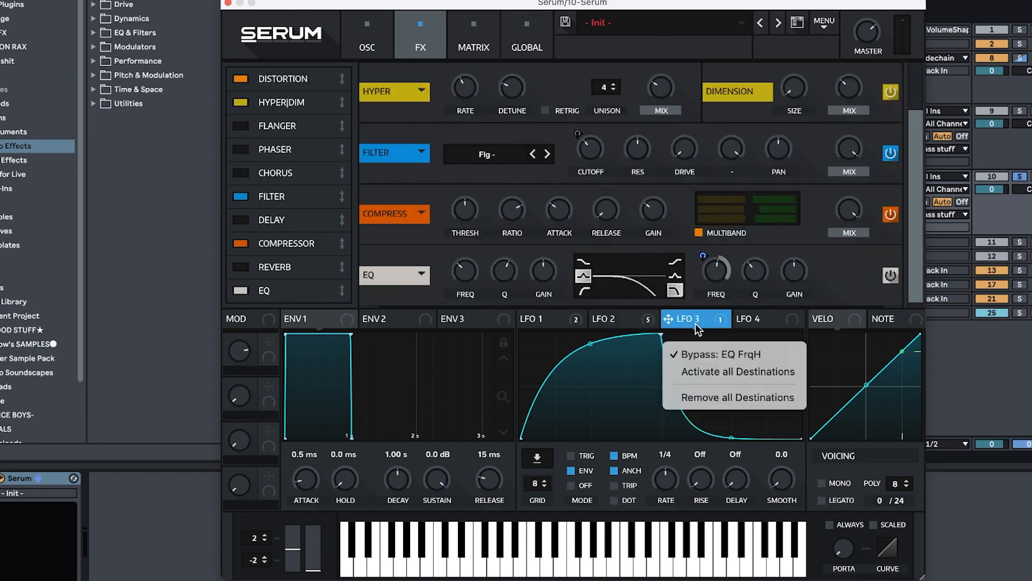
click(723, 371)
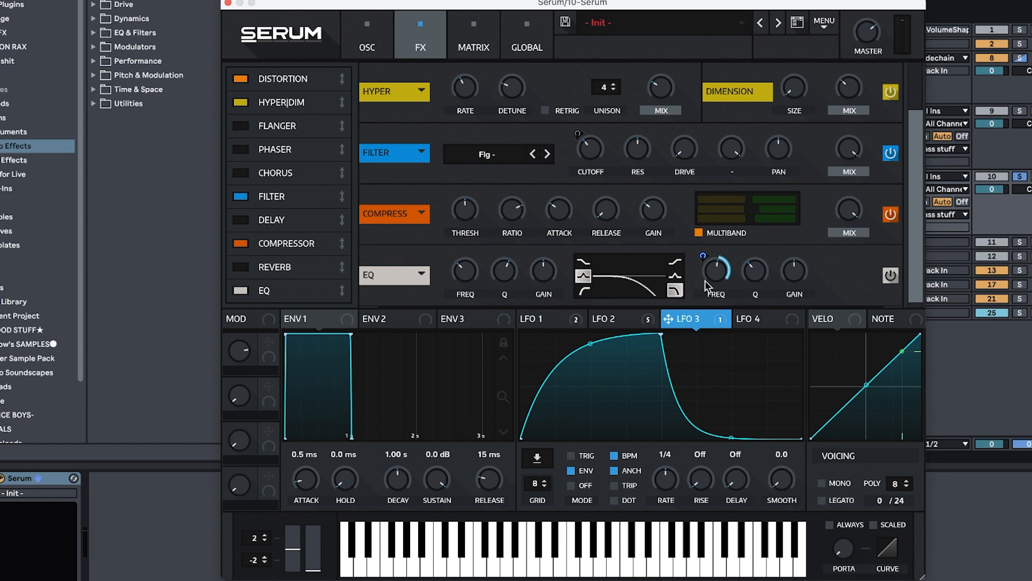
Step: Compare the patch with the EQ effect and the Filter effect each switched off and back on
click(242, 290)
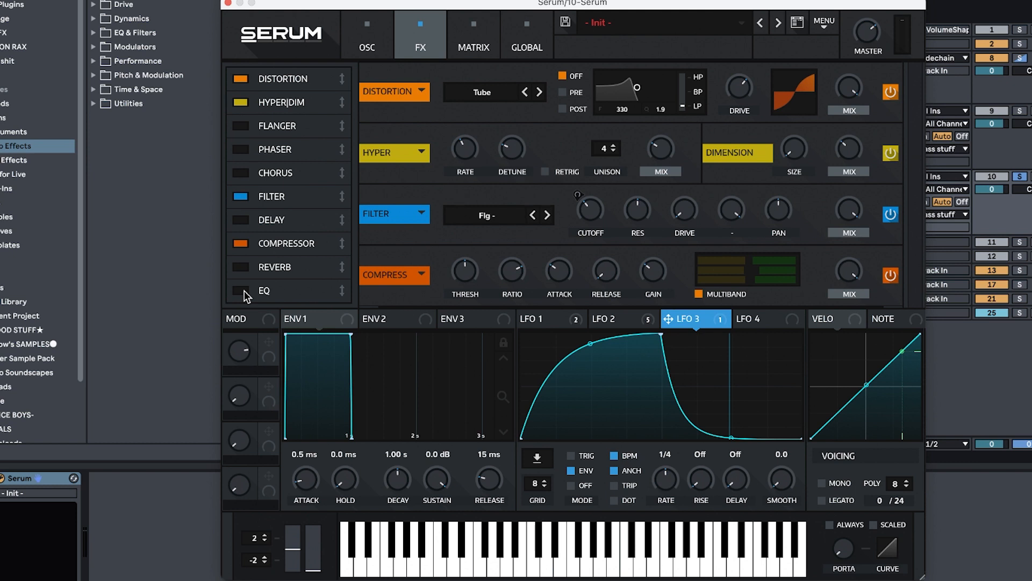
click(241, 290)
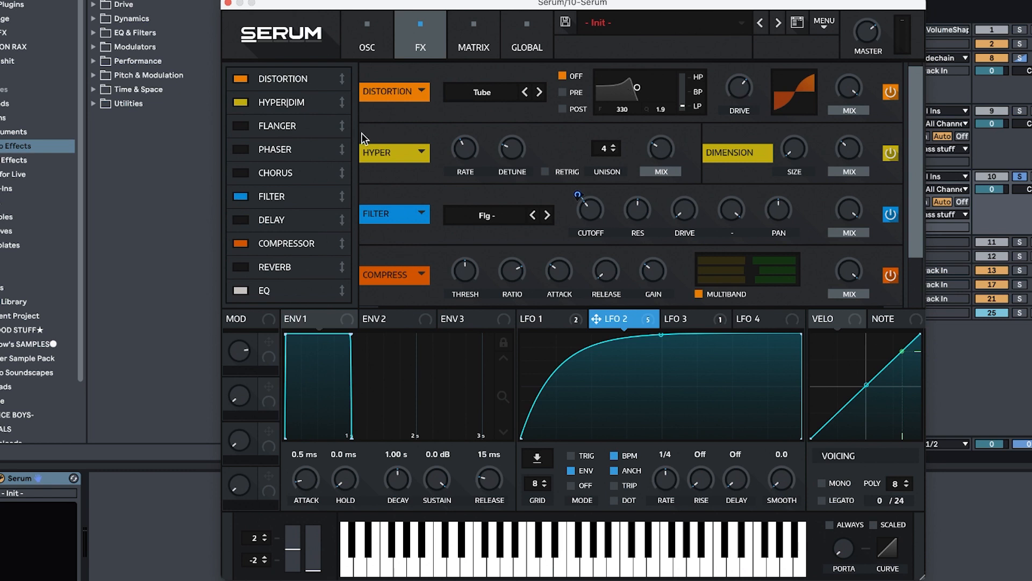
scroll(432, 136, down, 2)
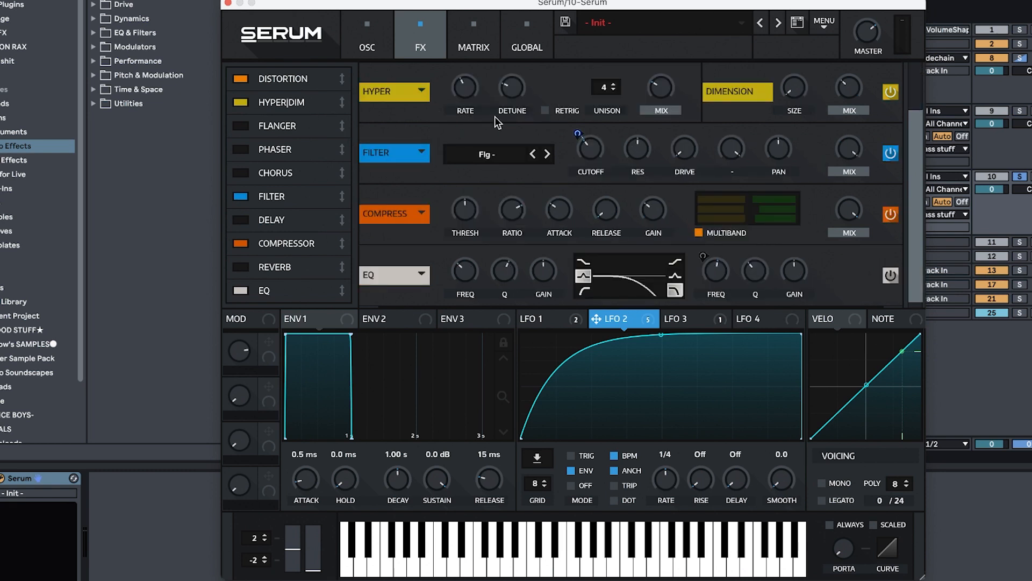
mouse_move(848, 83)
click(243, 197)
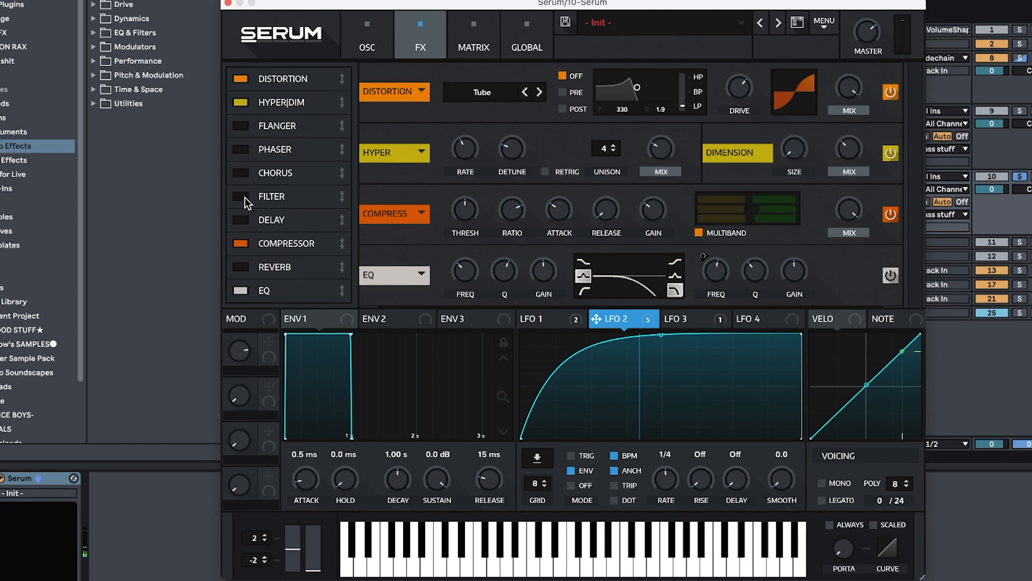
click(242, 196)
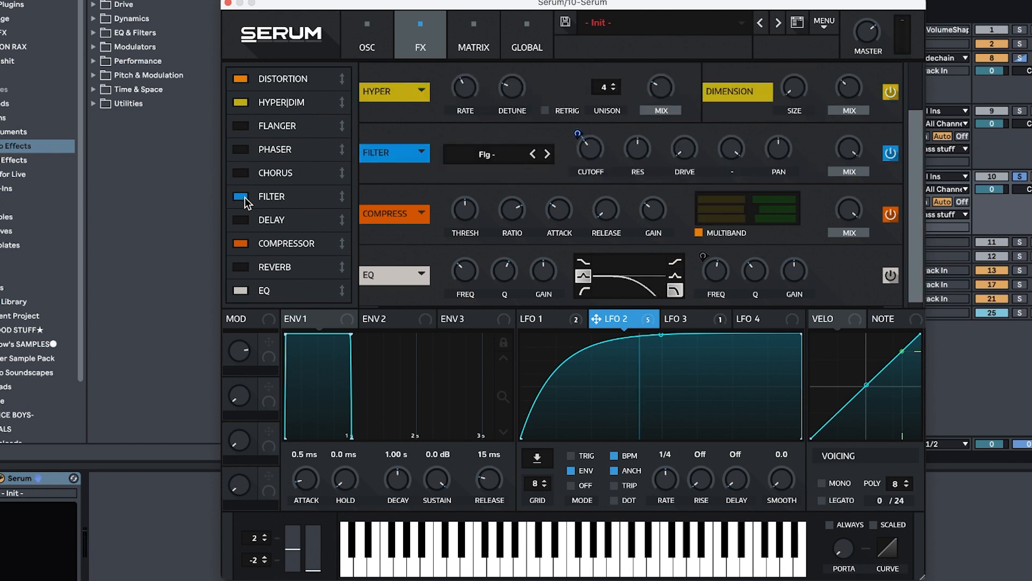
Step: Browse the Flanges and Misc filter types of the effects filter, keeping Flg - selected
click(486, 157)
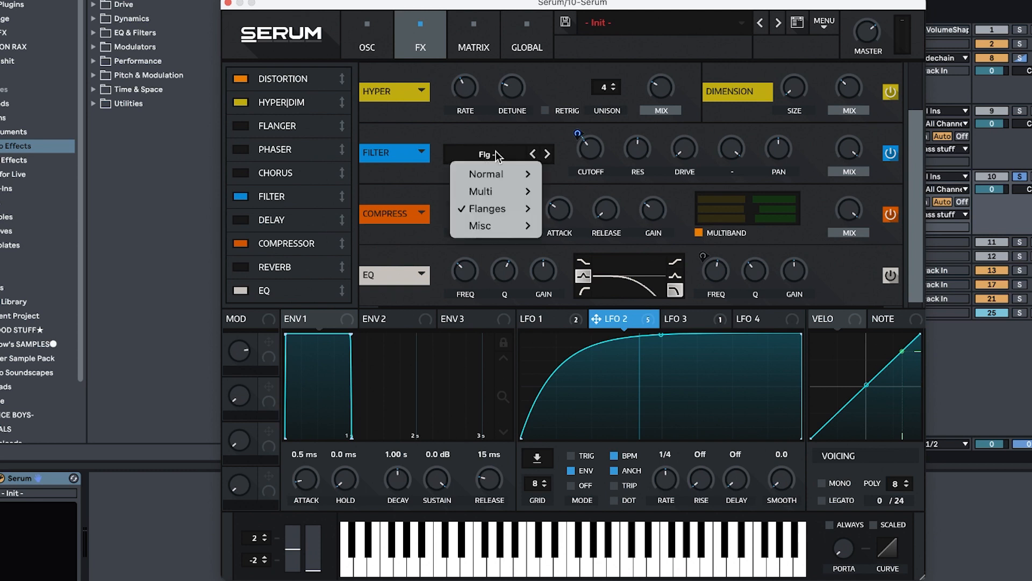
mouse_move(500, 208)
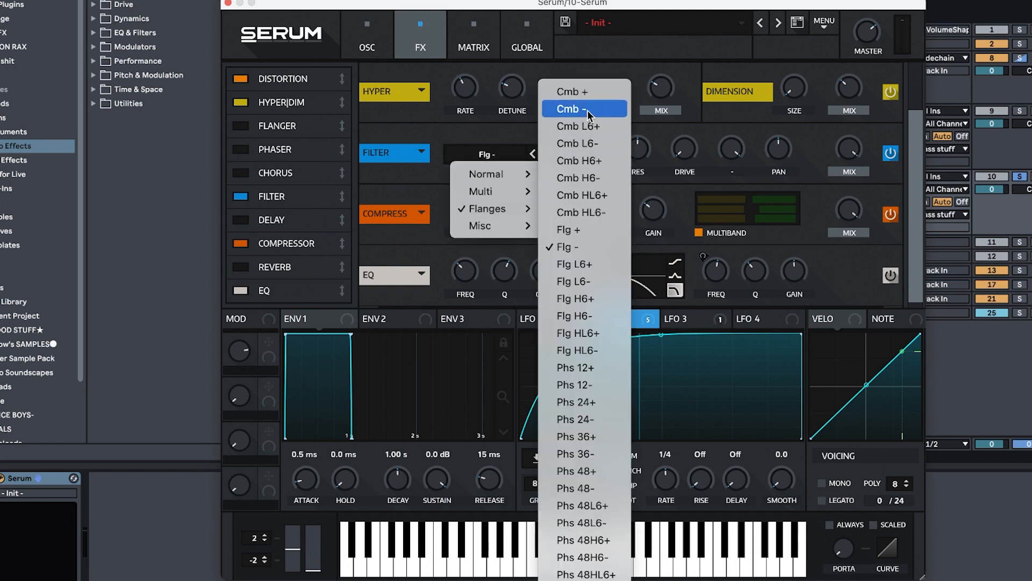
mouse_move(491, 228)
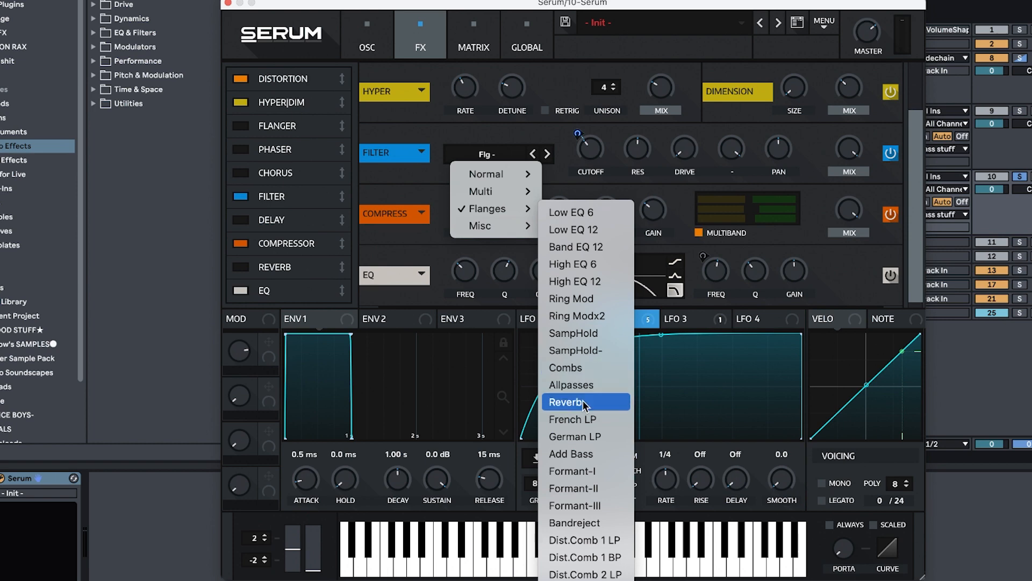
click(418, 181)
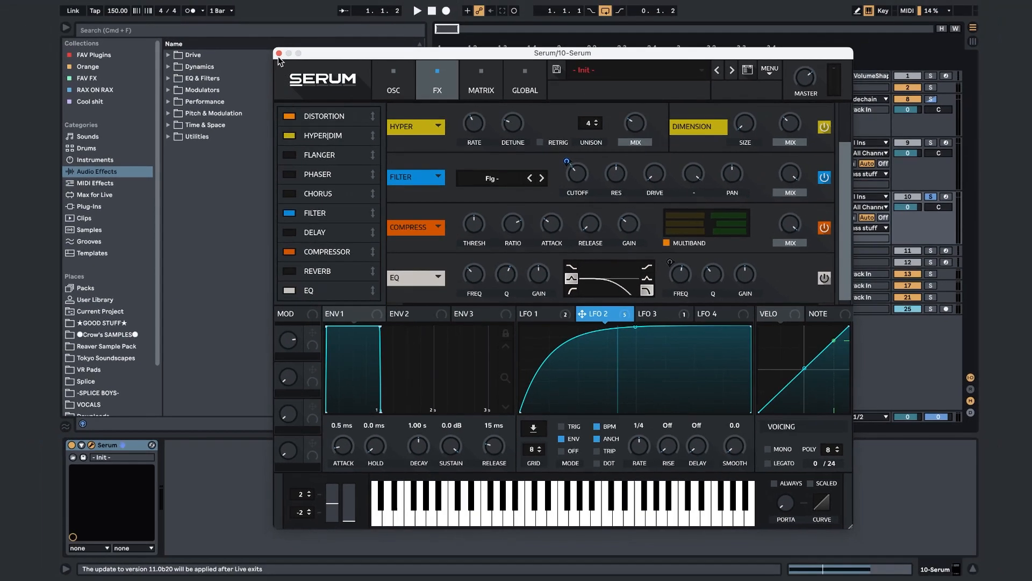
Step: Close the Serum window, look through the 9 Serum track's effects chain, and return to the 10 Serum track's clip
click(279, 53)
click(454, 200)
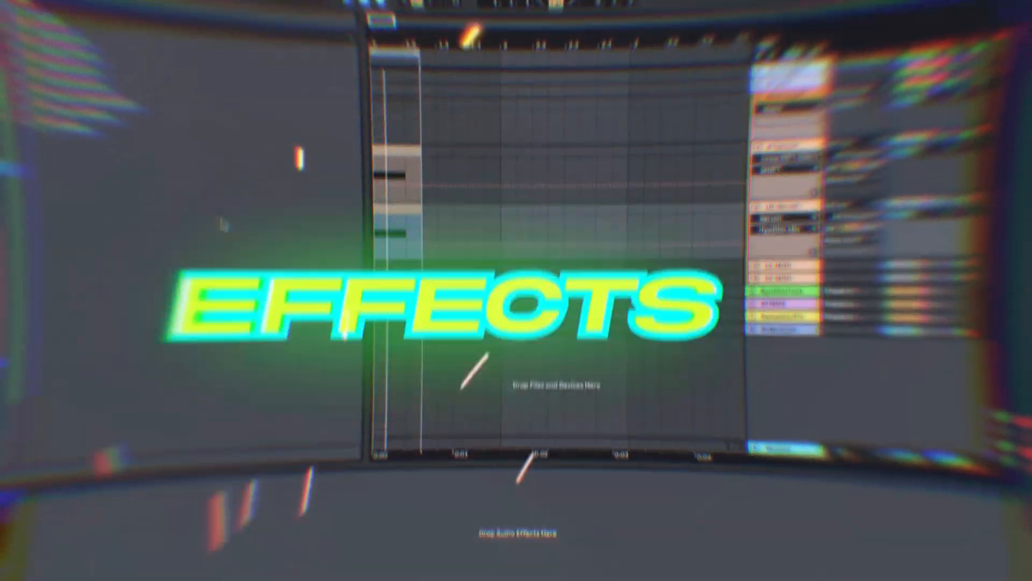
click(462, 141)
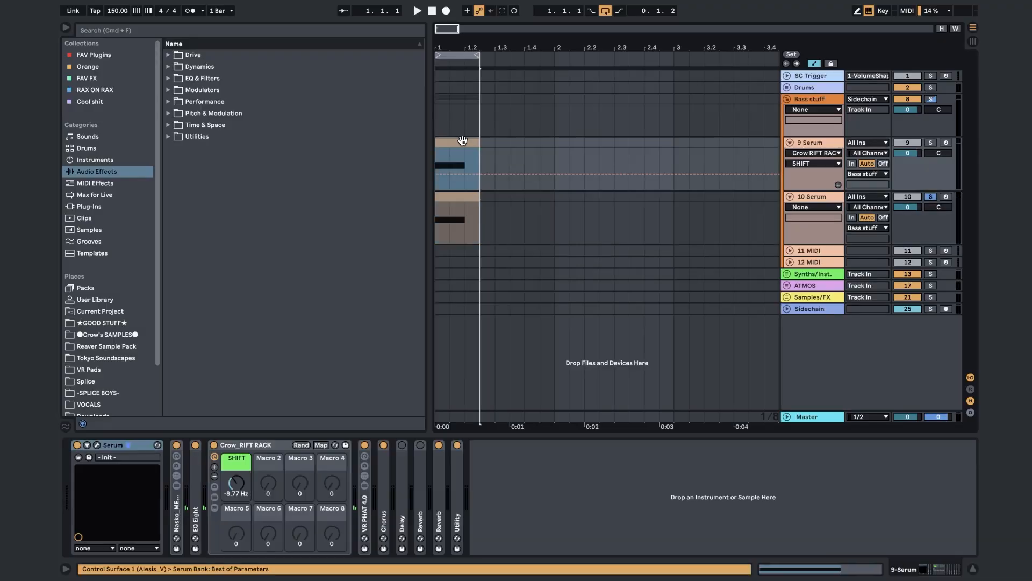
click(175, 506)
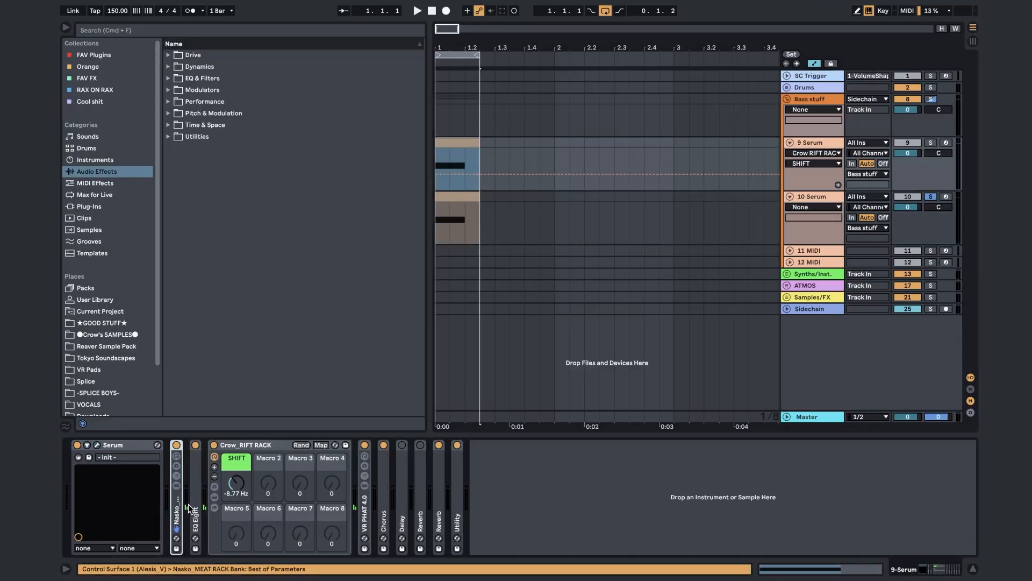
click(466, 206)
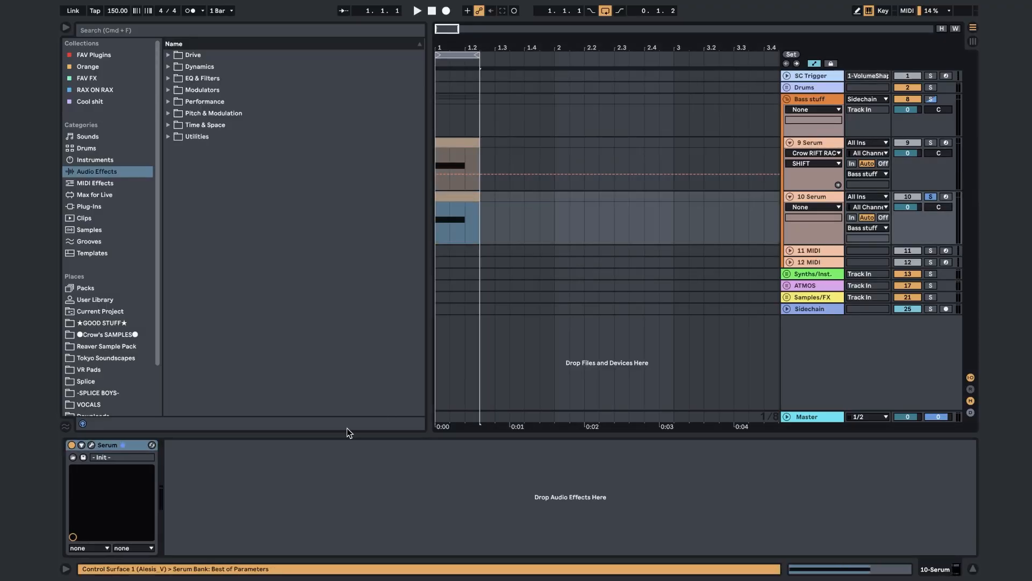
Step: Add an Audio Effect Rack after Serum on the 10 Serum track and insert Multiband Dynamics into it
click(305, 485)
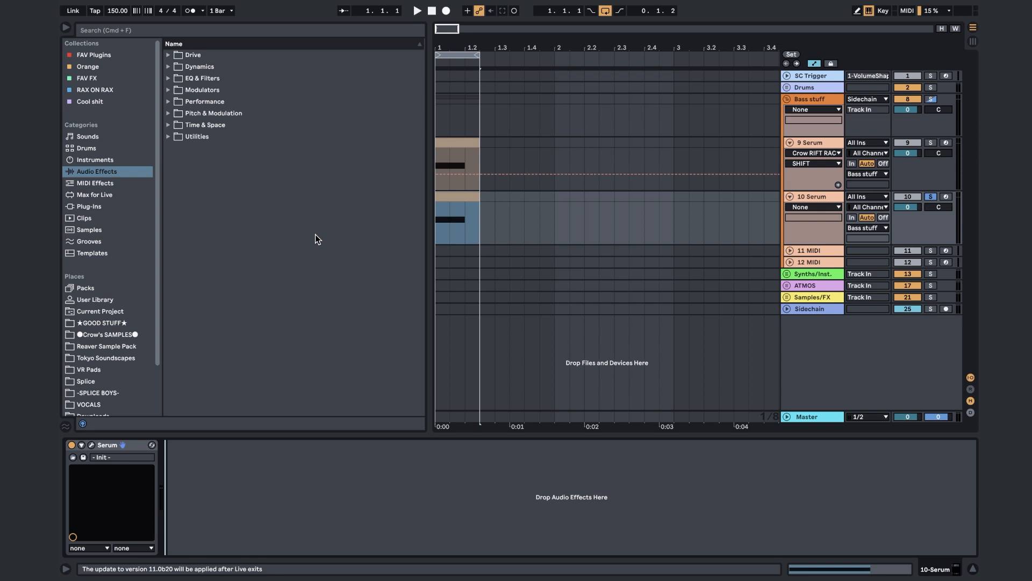
click(200, 91)
key(Down)
key(Down)
key(Down)
key(Down)
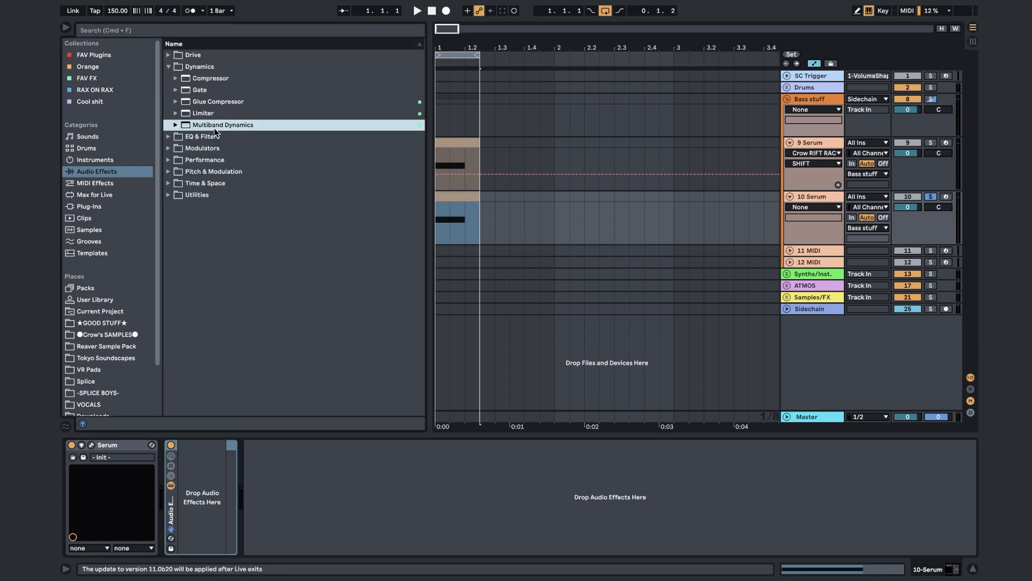
drag(214, 128, 216, 519)
click(173, 503)
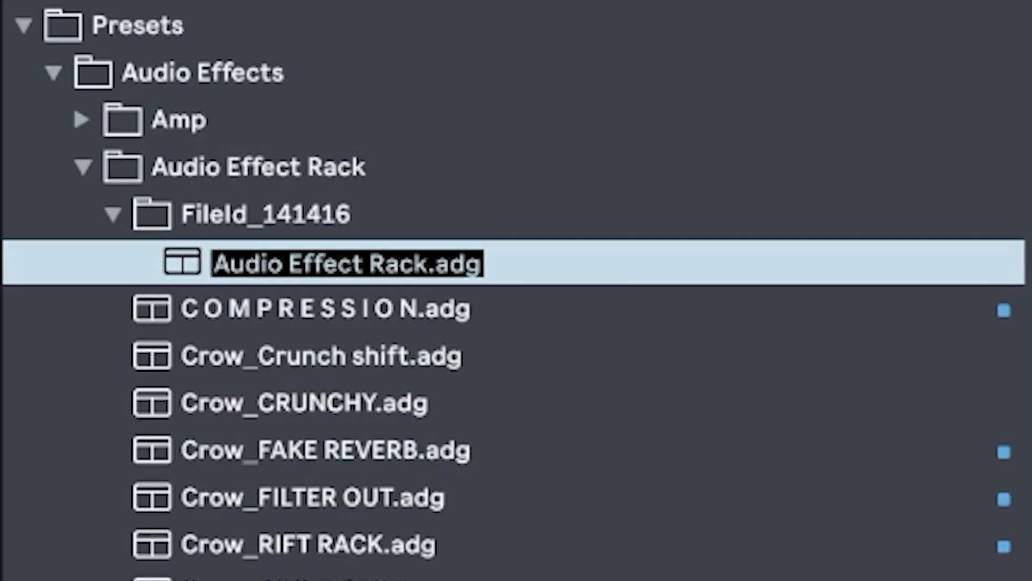
Step: Name the saved Audio Effect Rack preset "Nasko _MEAT RACK"
text(Nasko)
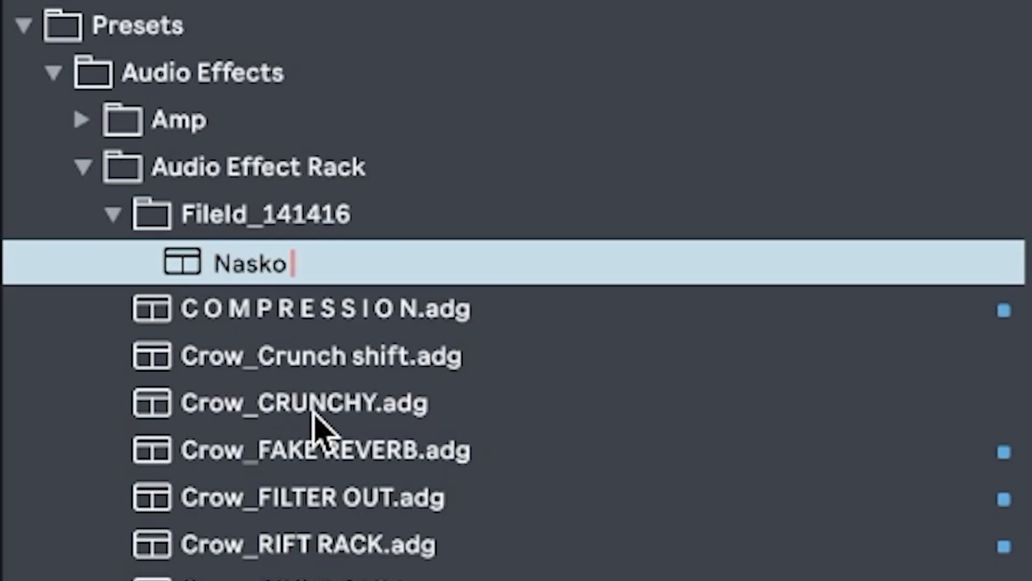
text( _ME)
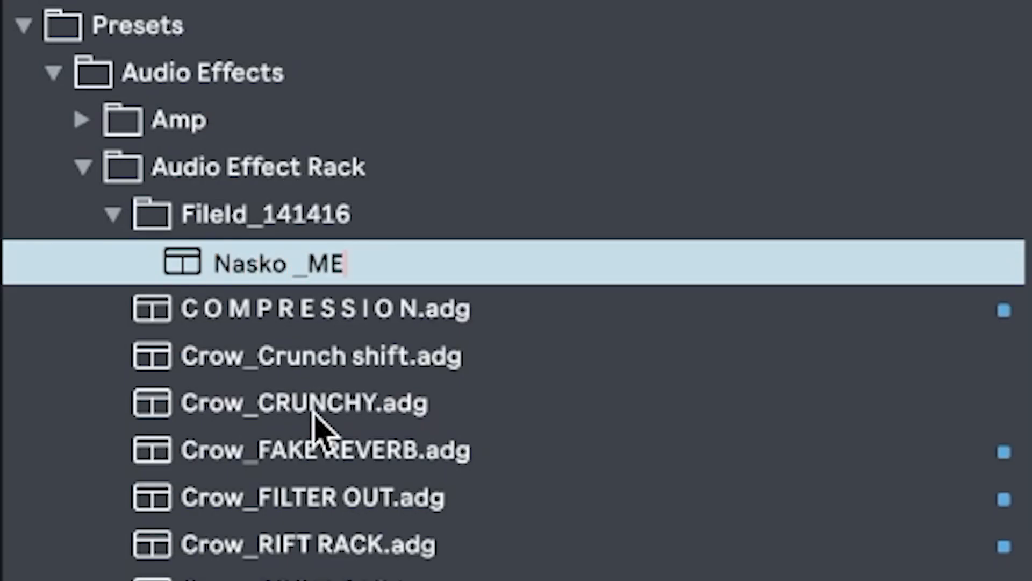
text(AT RACJ)
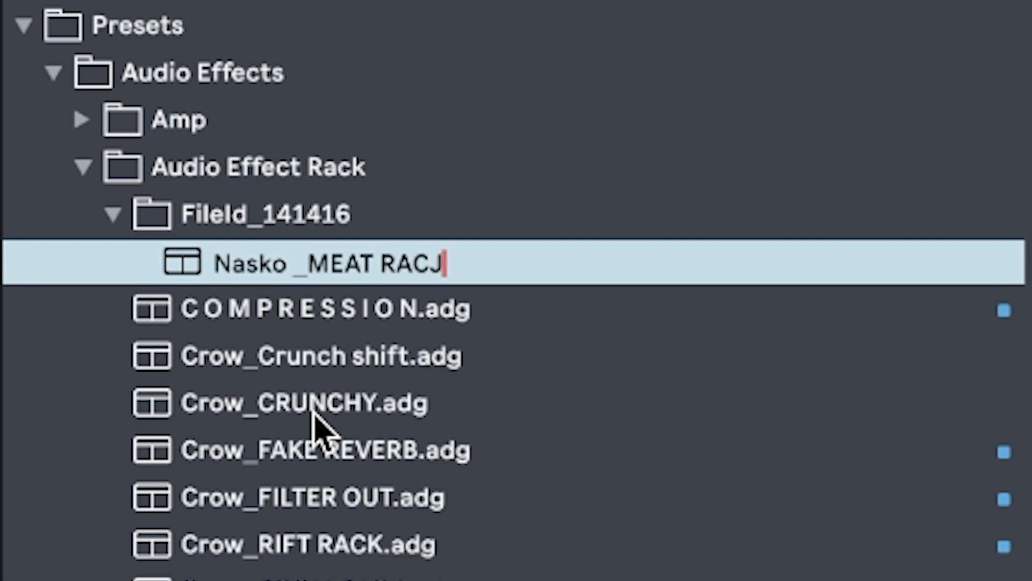
key(BackSpace)
text(K)
key(Return)
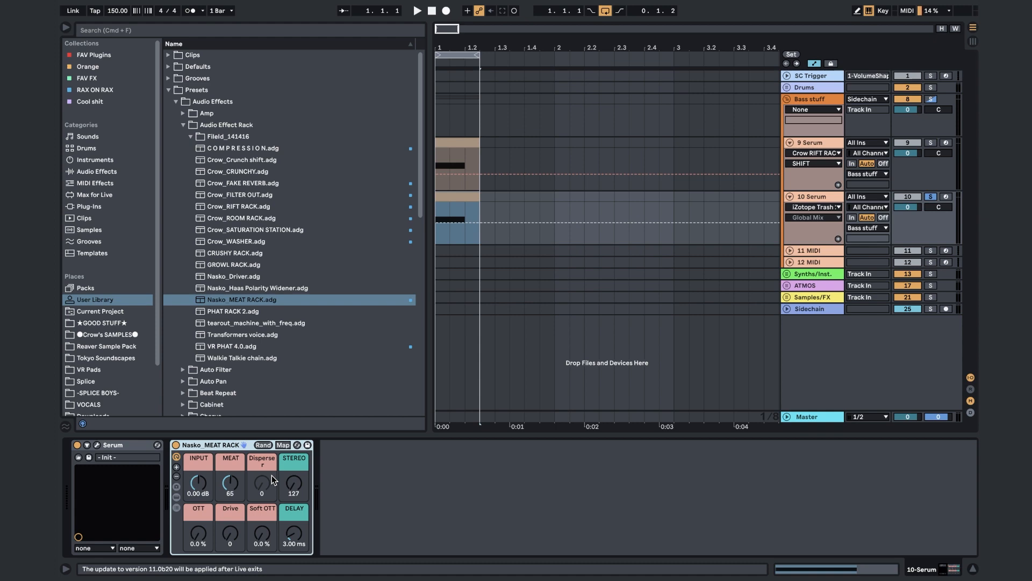
Step: Play the loop to audition the bass through the Nasko_MEAT RACK
scroll(272, 476, right, 1)
scroll(257, 472, left, 1)
key(super+alt+p)
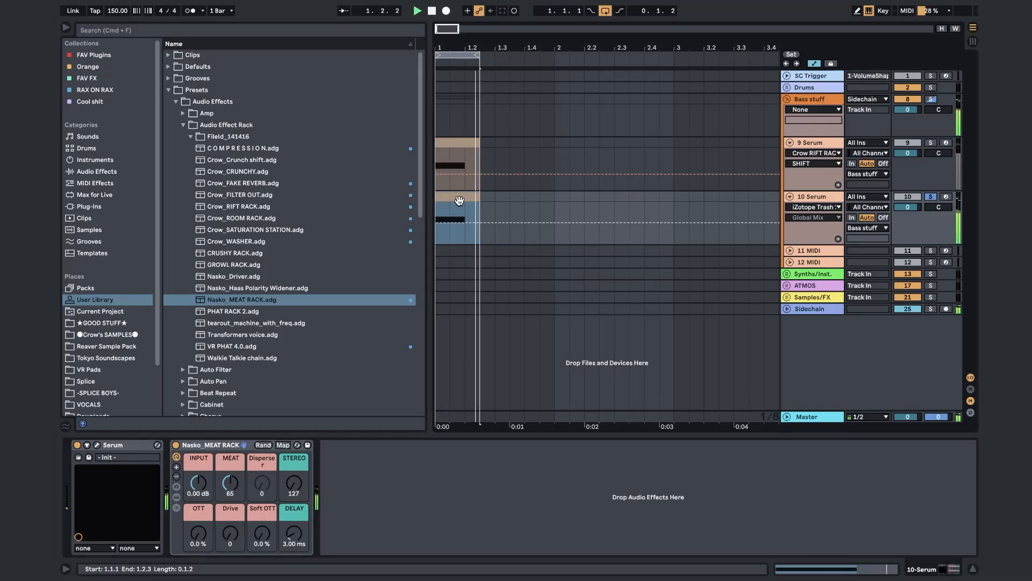
Step: Add EQ Eight after the Nasko_MEAT RACK and switch off its band 5 low cut
click(354, 498)
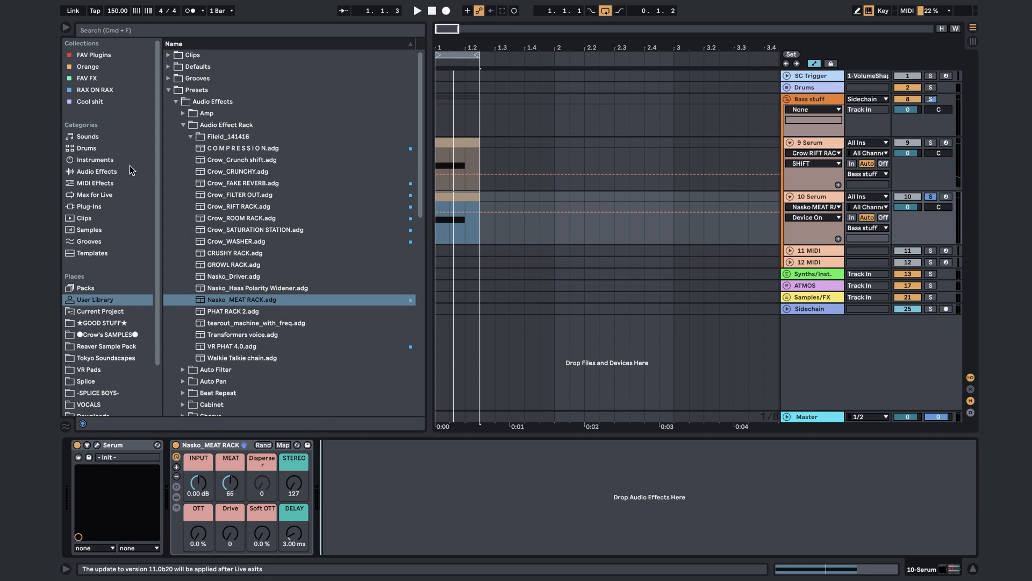
click(151, 170)
click(169, 67)
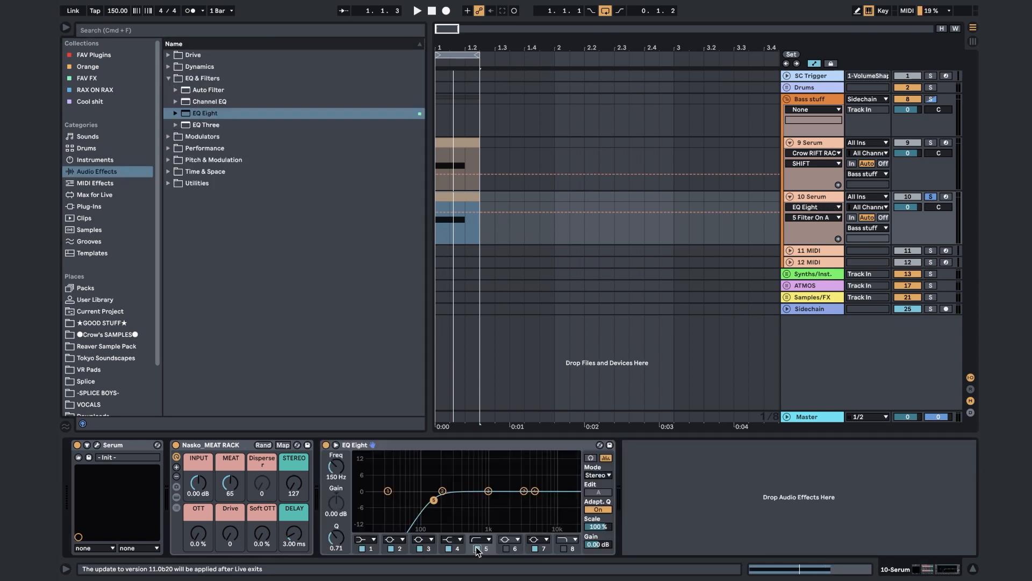
click(476, 548)
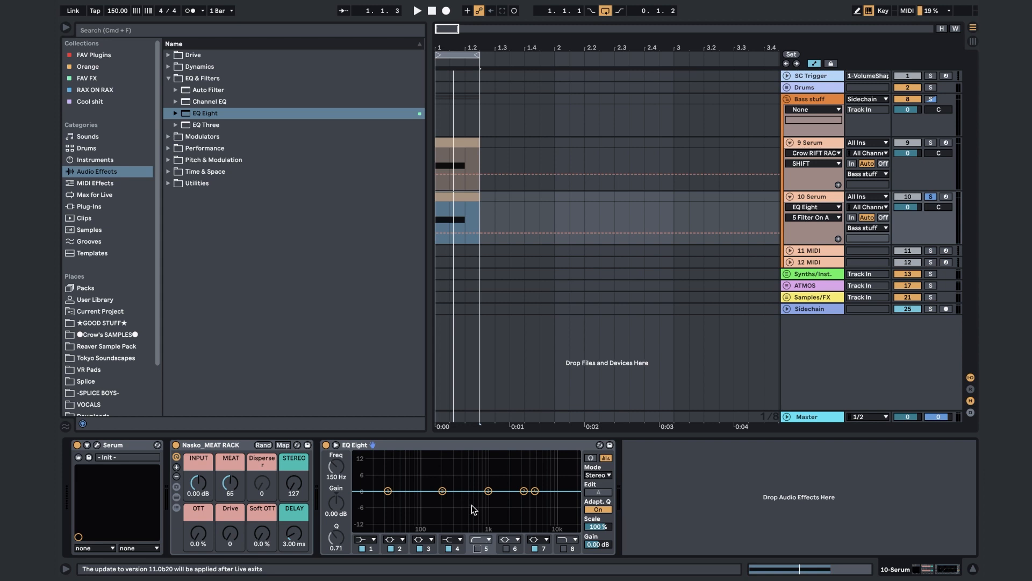
Step: Sweep a narrow 15 dB boost on EQ Eight band 3 during playback, and set that band to a -4.83 dB cut at 383 Hz with Q 3.33
drag(488, 491, 460, 454)
key(space)
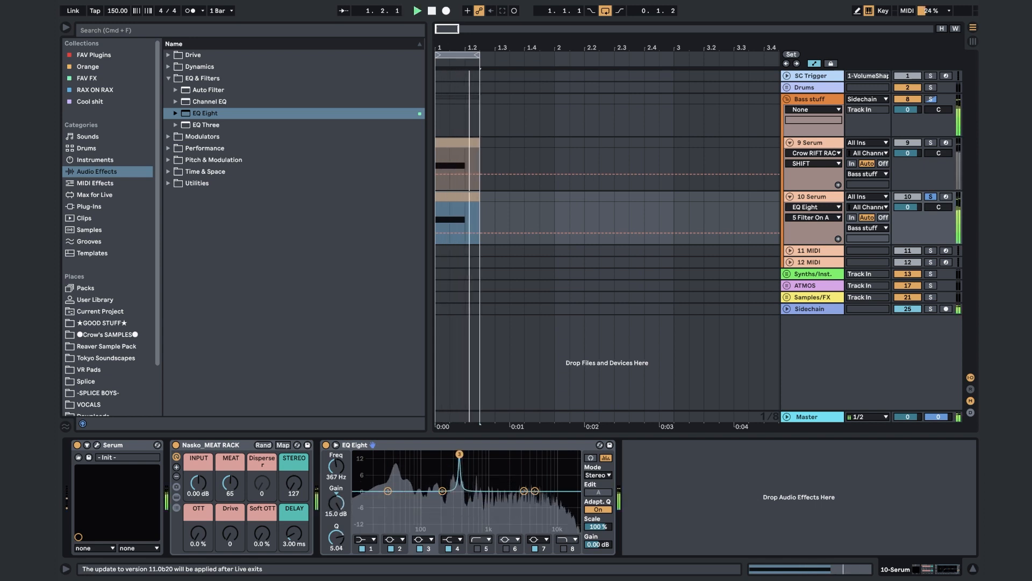
key(space)
drag(459, 454, 460, 486)
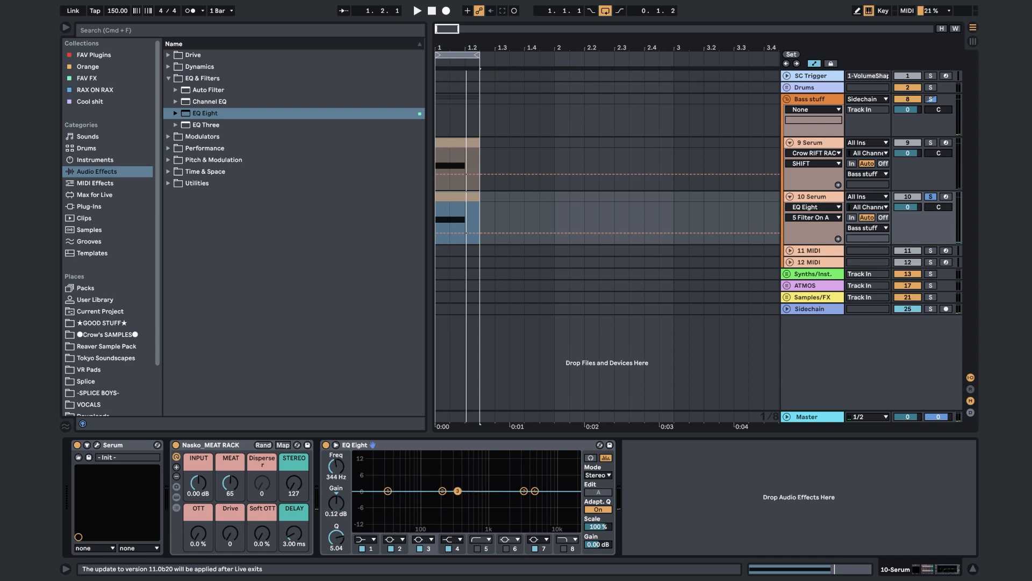
key(space)
drag(458, 491, 459, 454)
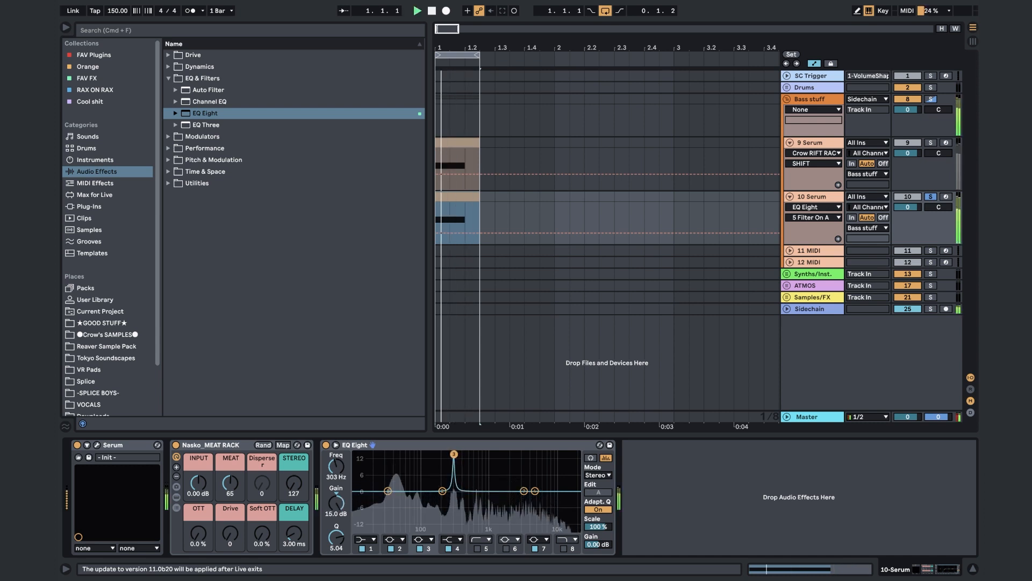
key(space)
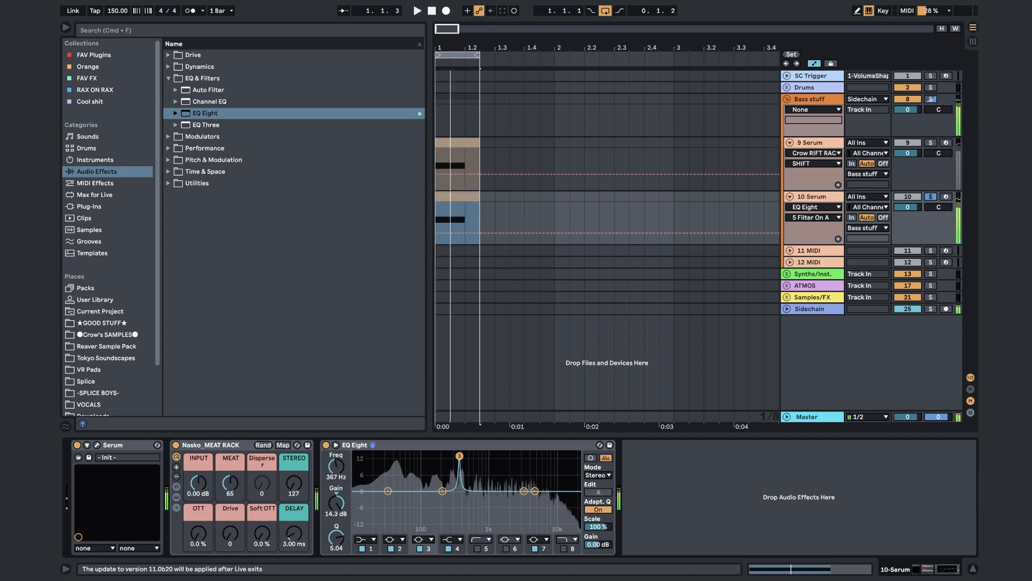
drag(459, 454, 461, 503)
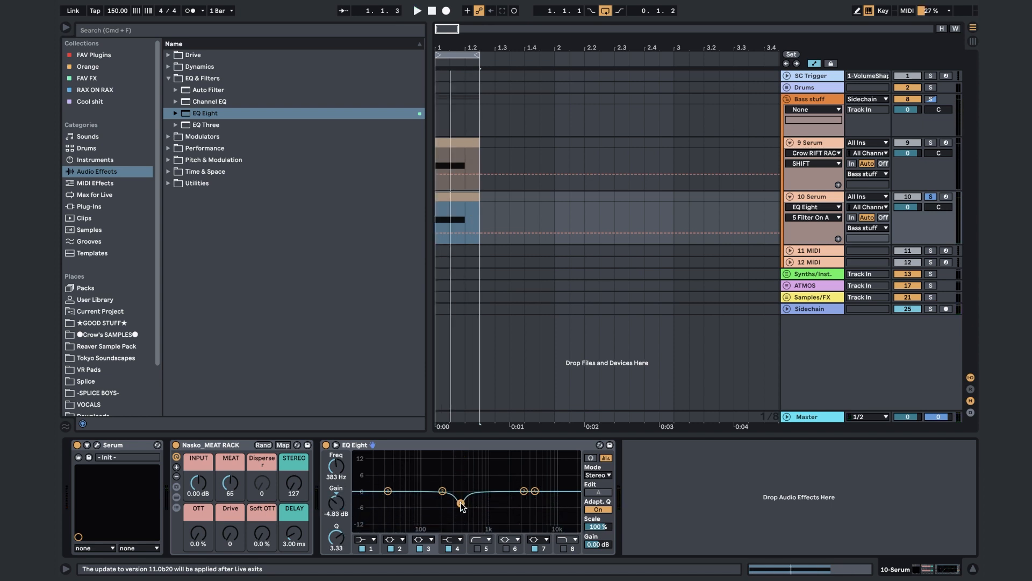
Step: Boost EQ Eight band 7 by 4.83 dB at 758 Hz with Q 0.71 while auditioning the loop
drag(522, 492, 481, 481)
key(space)
key(space)
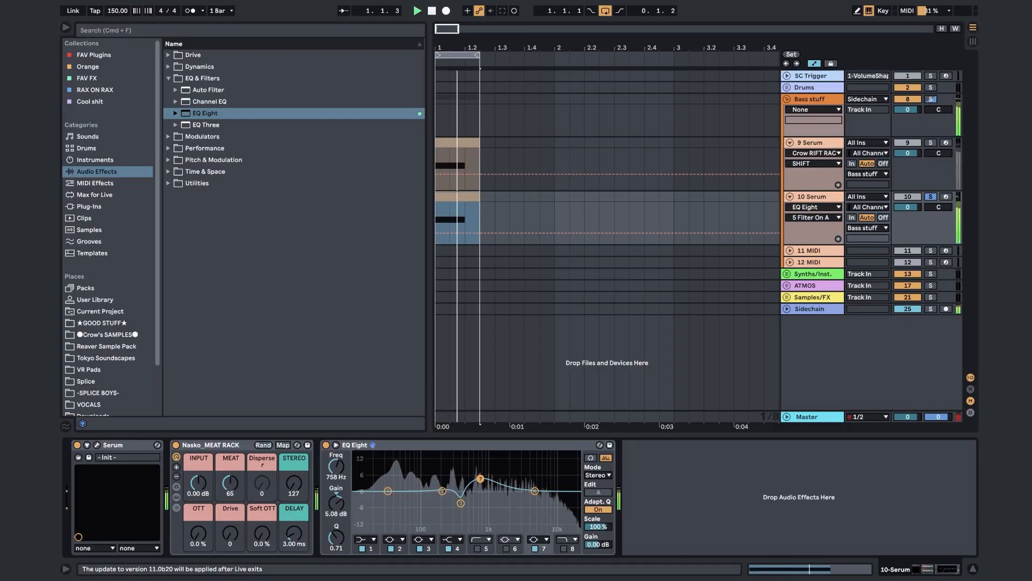
key(space)
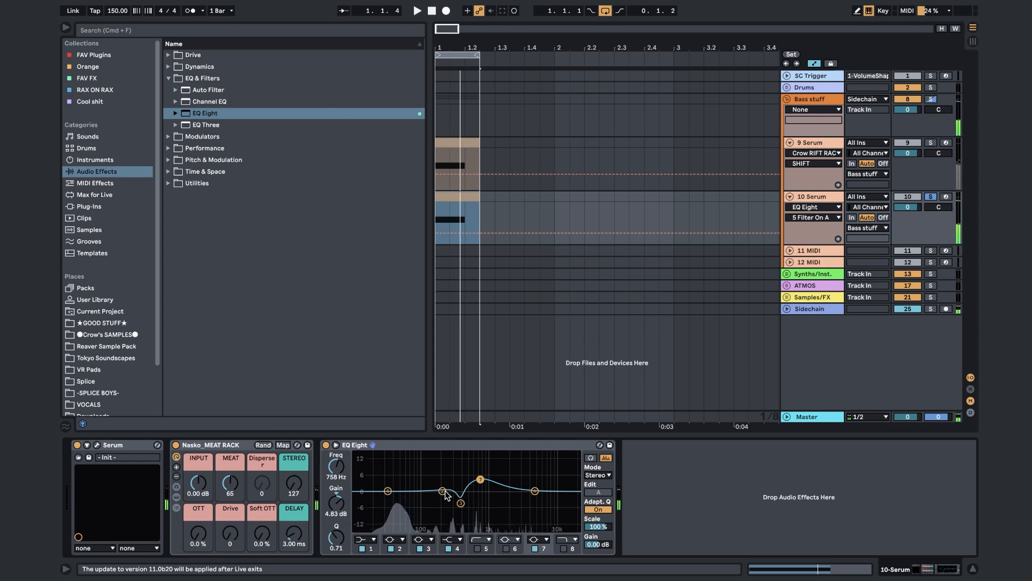
click(442, 490)
Step: Collapse EQ Eight and the Nasko_MEAT RACK, and add Crow_RIFT RACK from the RAX ON RAX collection after EQ Eight
double_click(414, 444)
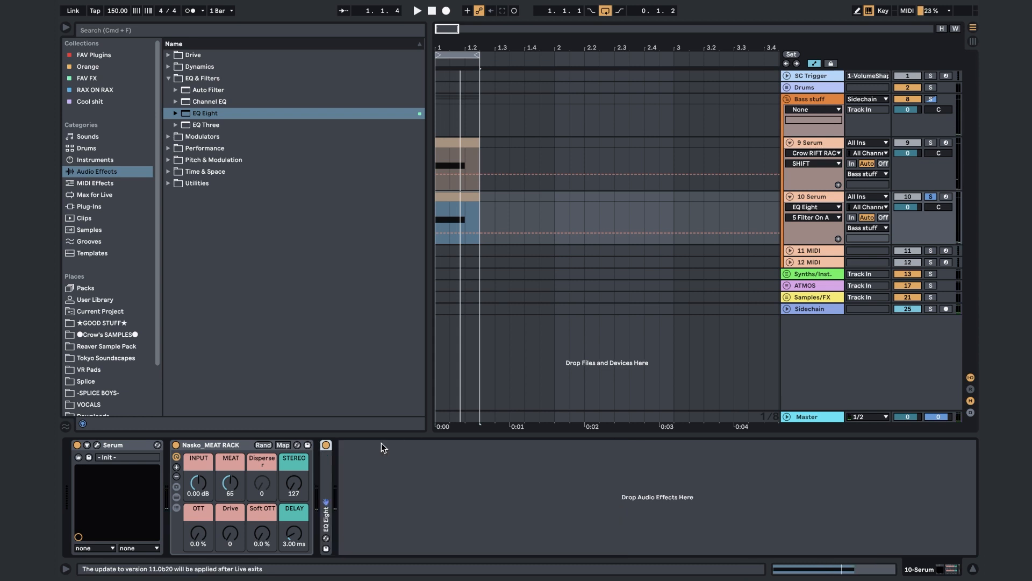
double_click(243, 443)
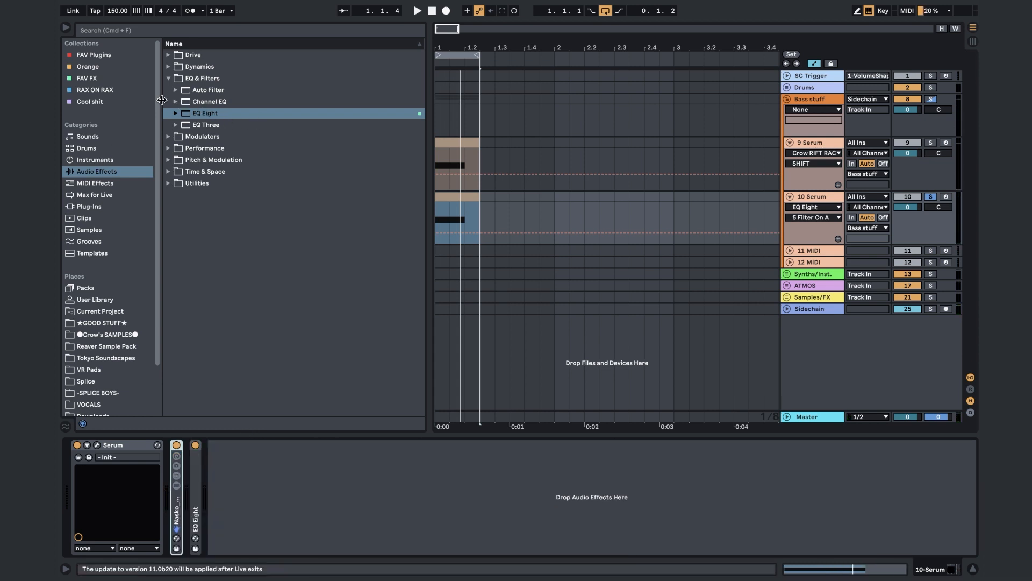
click(125, 90)
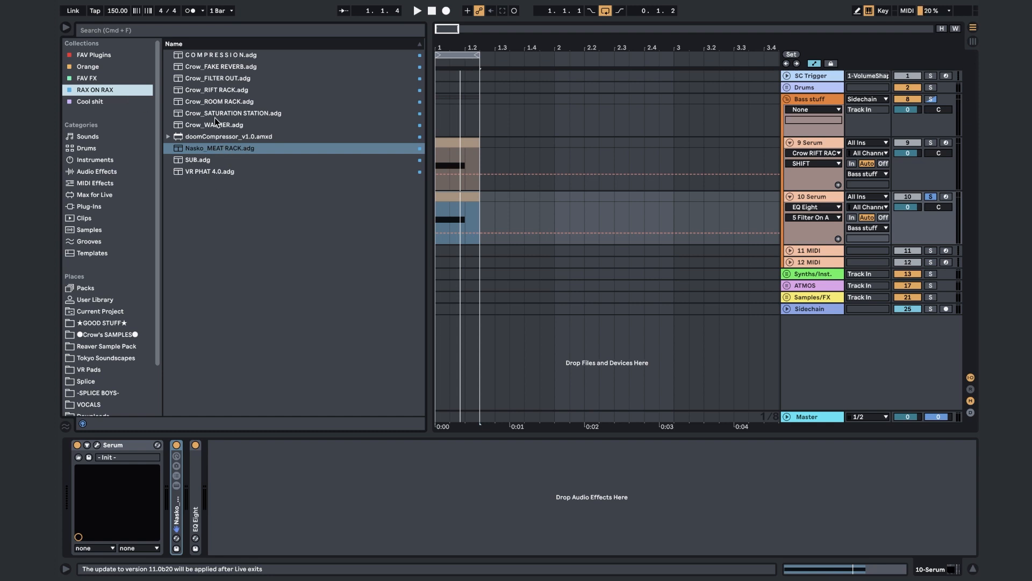
drag(217, 90, 225, 508)
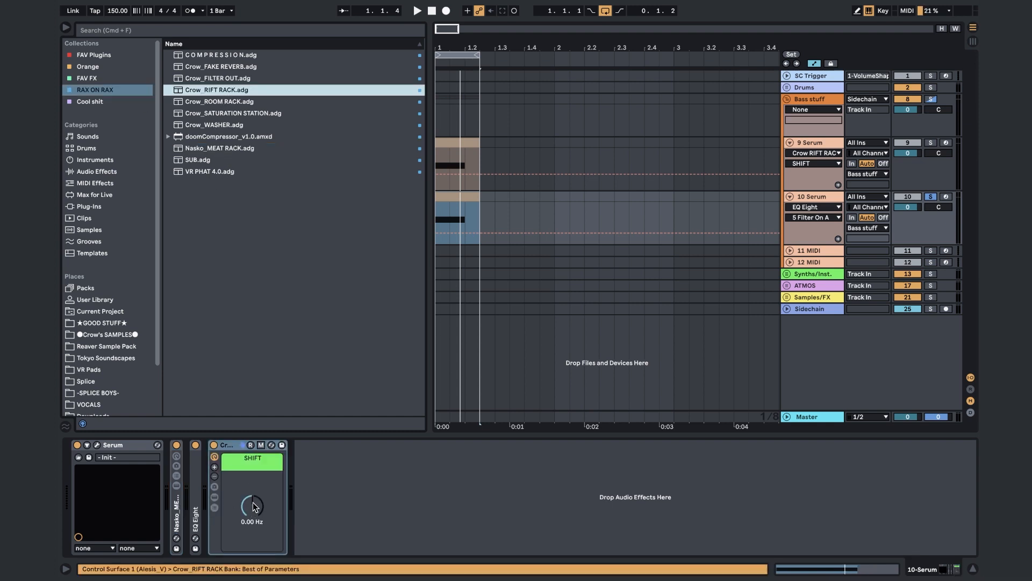
Step: Examine the Crow_RIFT RACK's two chains, checking the EQ Eight in each and the Frequency Shifter, and hide the chain view
click(215, 499)
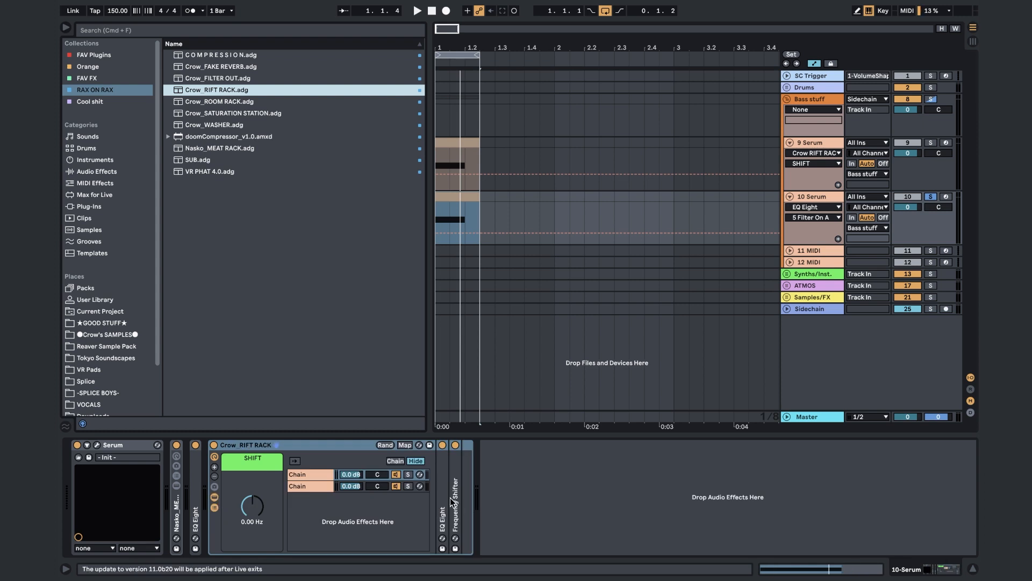
click(326, 473)
click(324, 484)
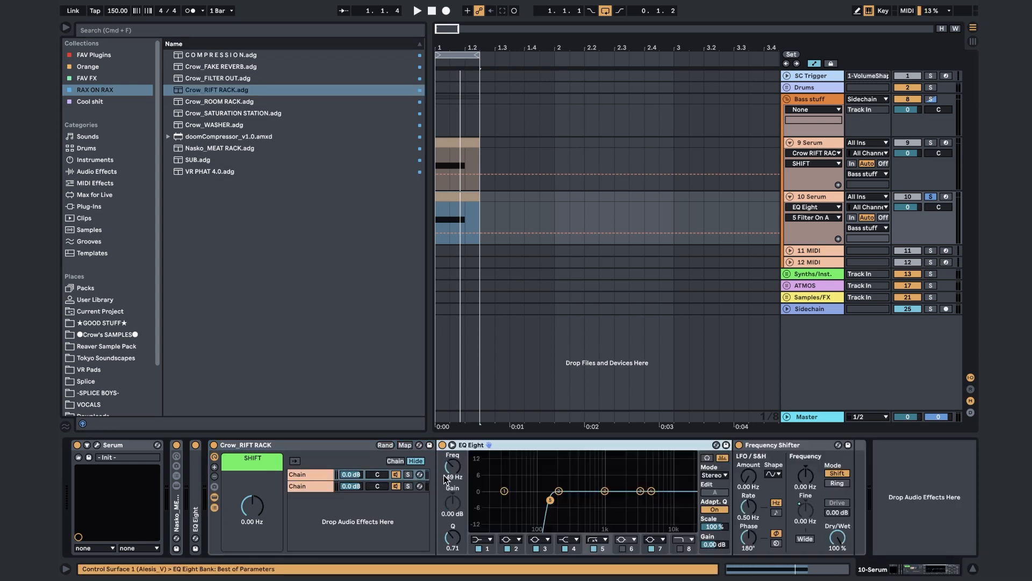
click(349, 486)
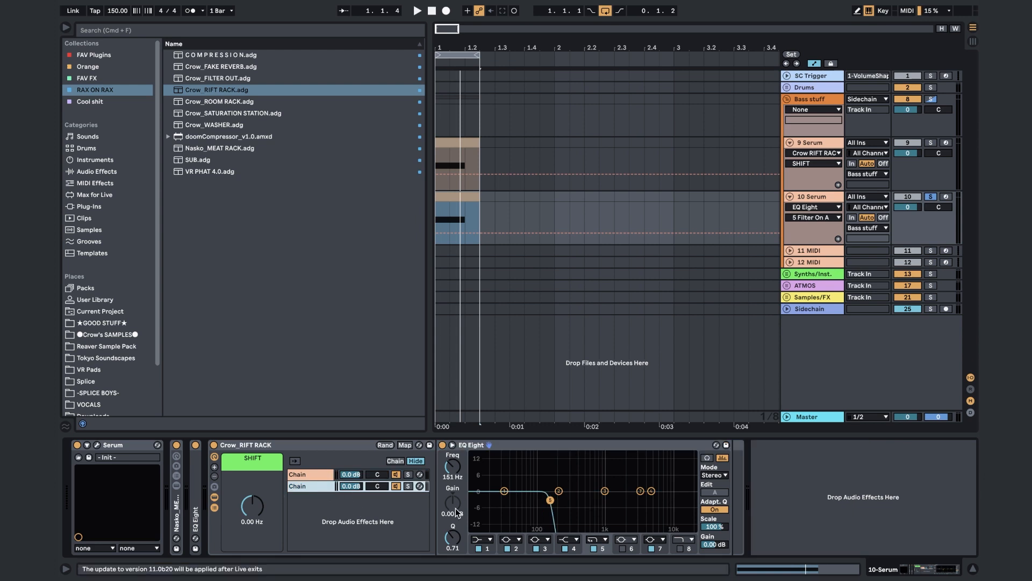
click(299, 474)
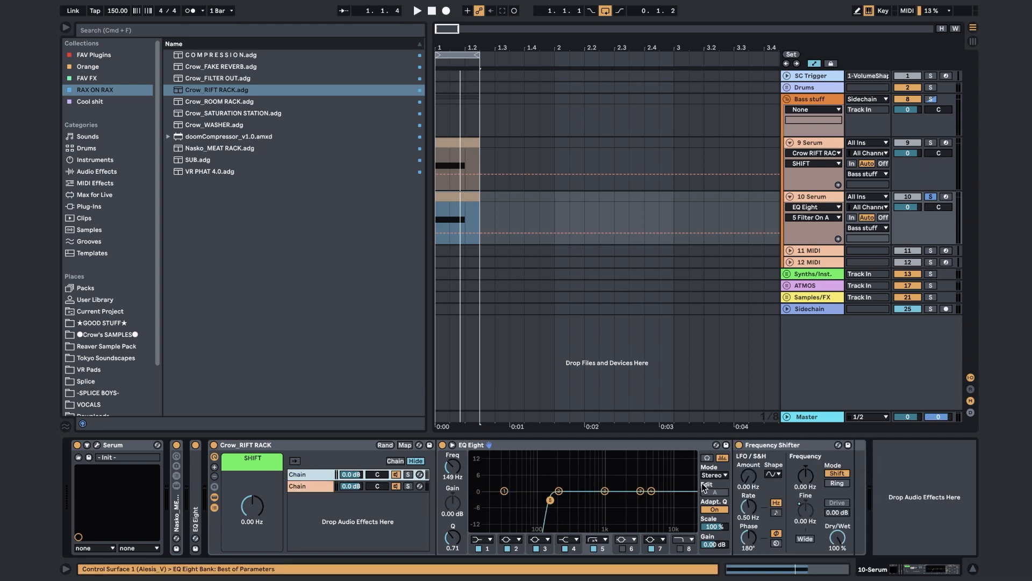
drag(808, 517, 811, 507)
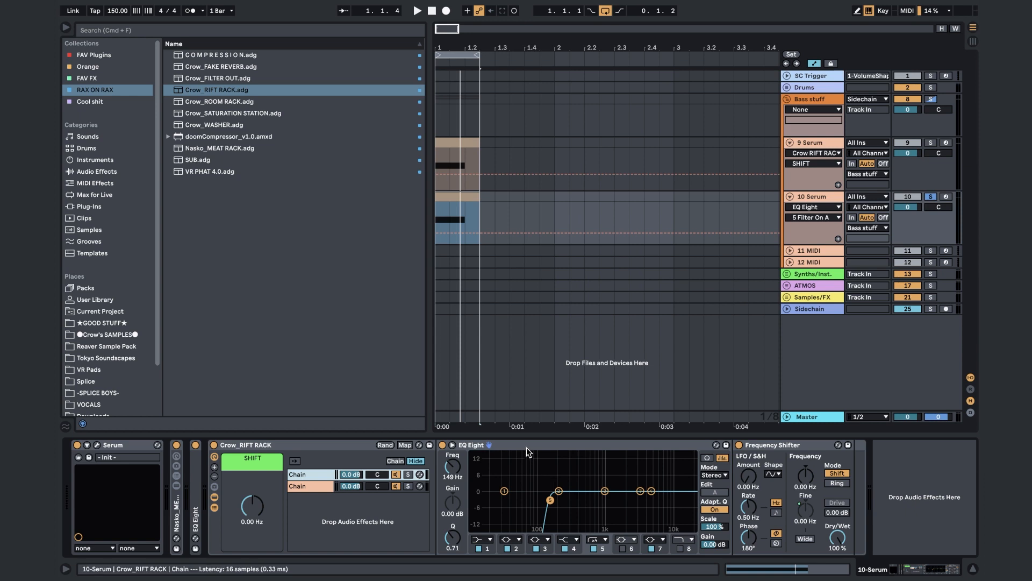
click(531, 445)
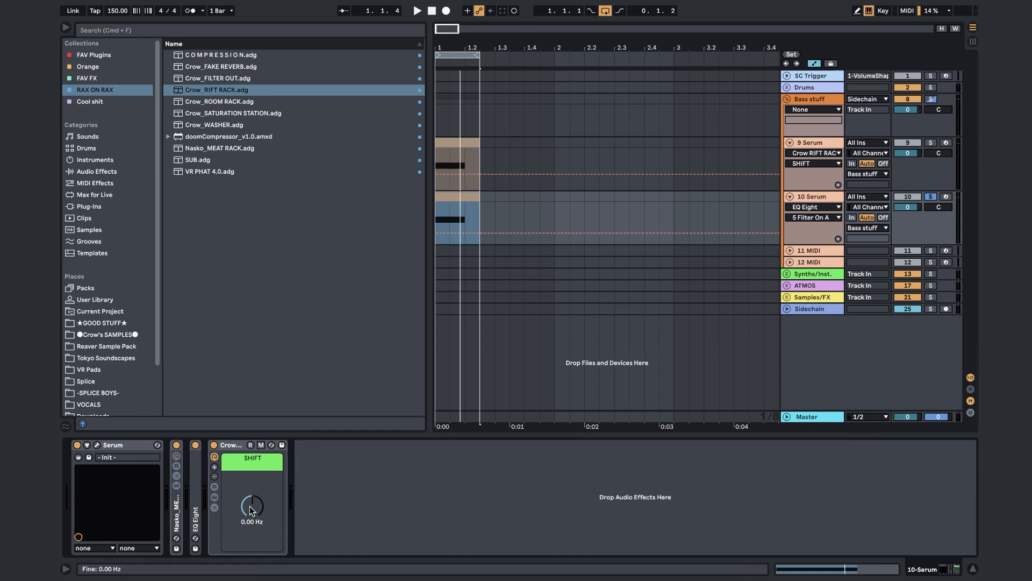
Step: Sweep the Crow_RIFT RACK's SHIFT macro up to 140 Hz during playback, and collapse the rack
click(249, 505)
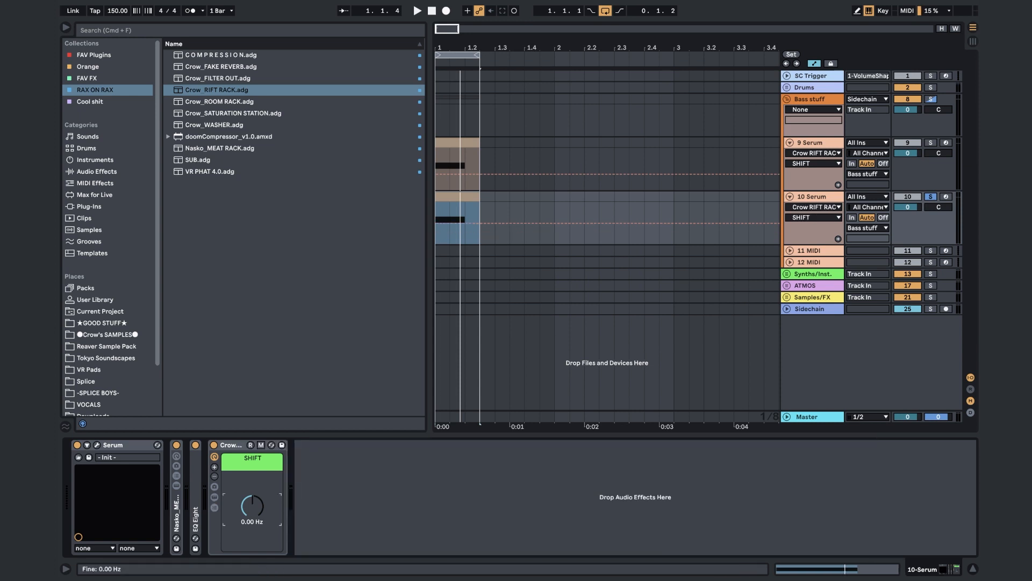
key(space)
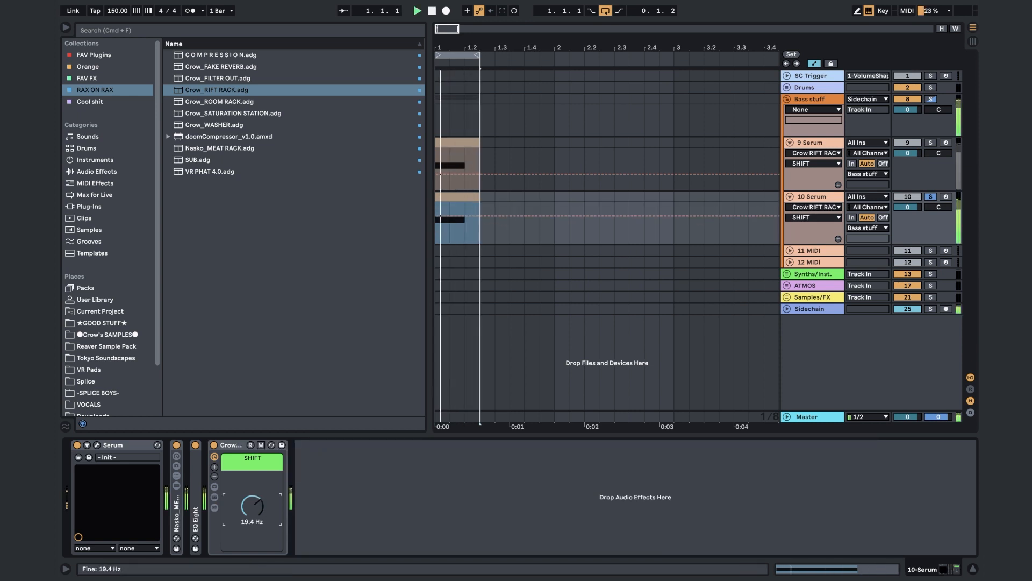
drag(250, 506, 250, 490)
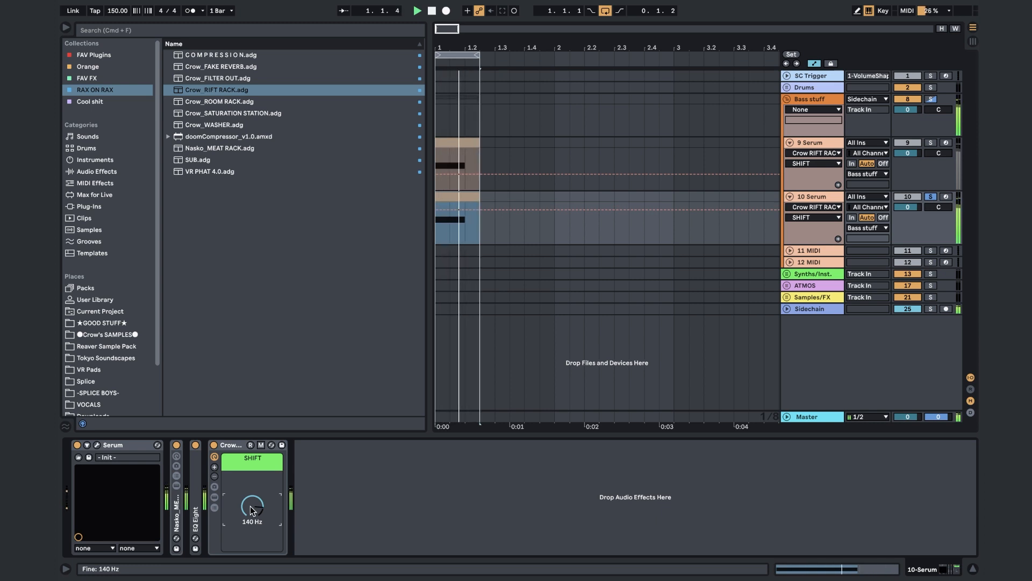
double_click(240, 444)
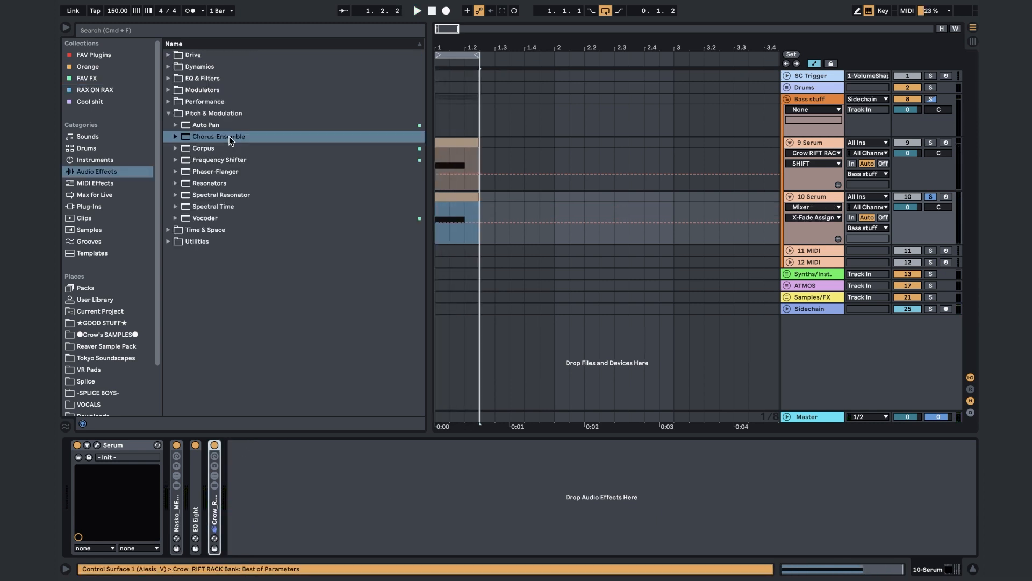
Step: Add Chorus-Ensemble after the Crow_RIFT RACK in Classic mode and set its Rate to 7.23 Hz
double_click(230, 138)
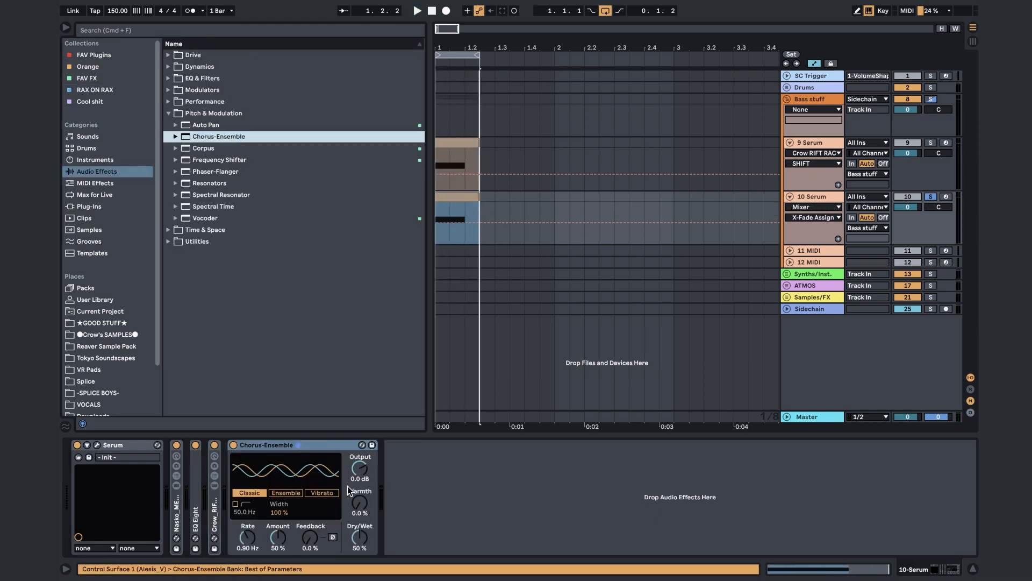
click(263, 493)
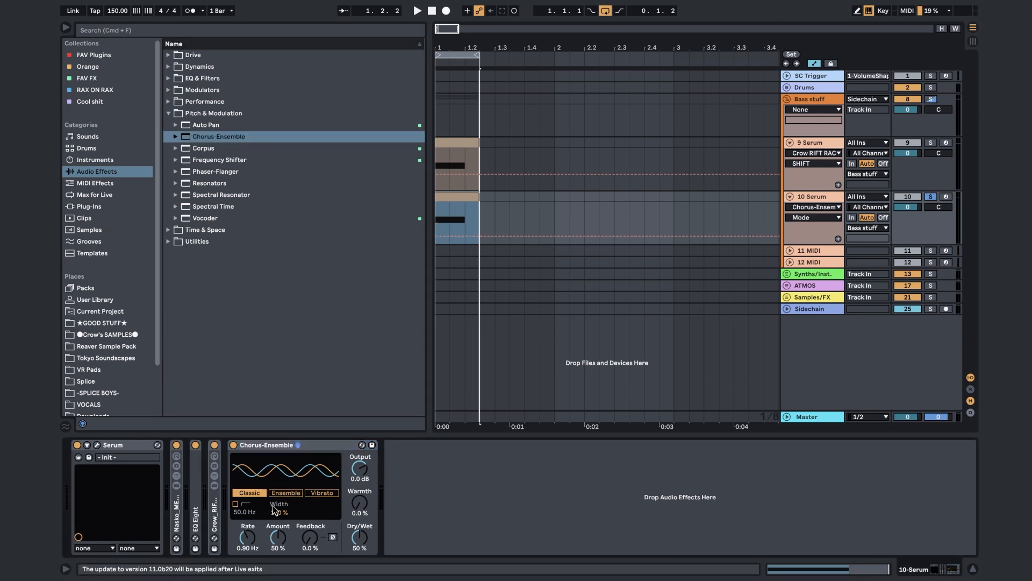
key(space)
drag(248, 541, 249, 500)
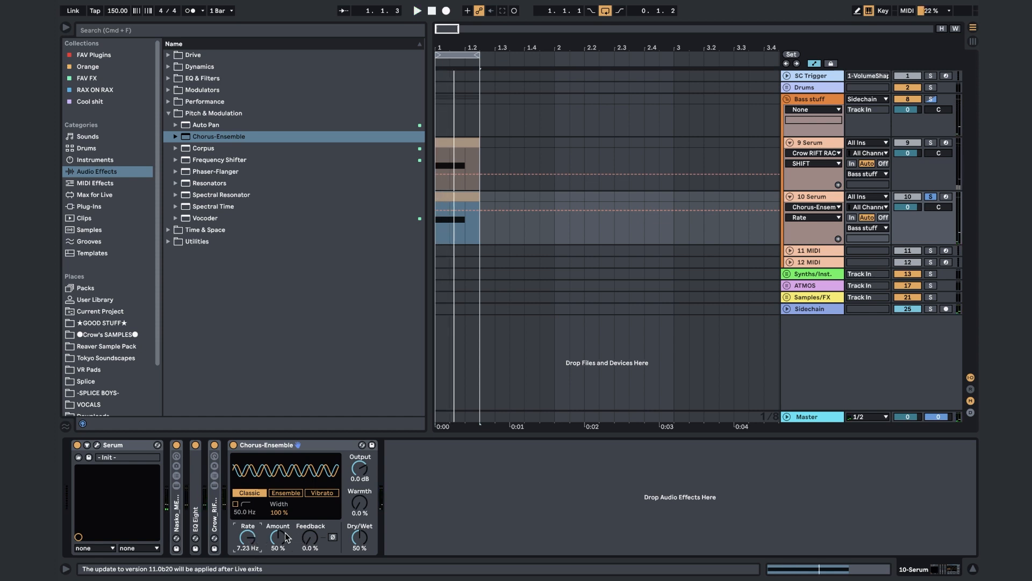
Step: Set Chorus-Ensemble's Amount to 48 % and Dry/Wet to 20 % while auditioning the loop
drag(358, 537, 358, 565)
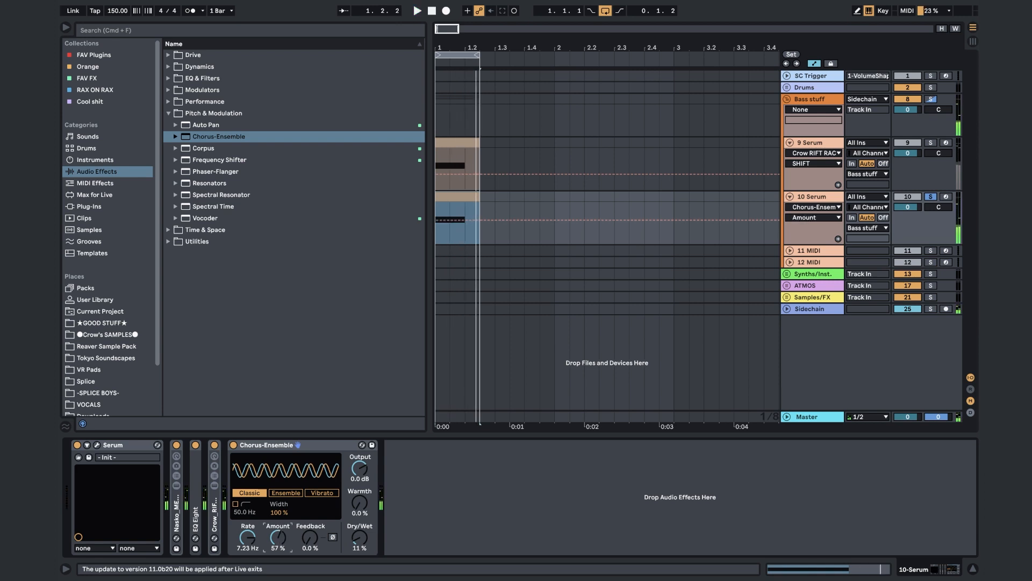
drag(278, 543, 278, 561)
drag(359, 538, 359, 524)
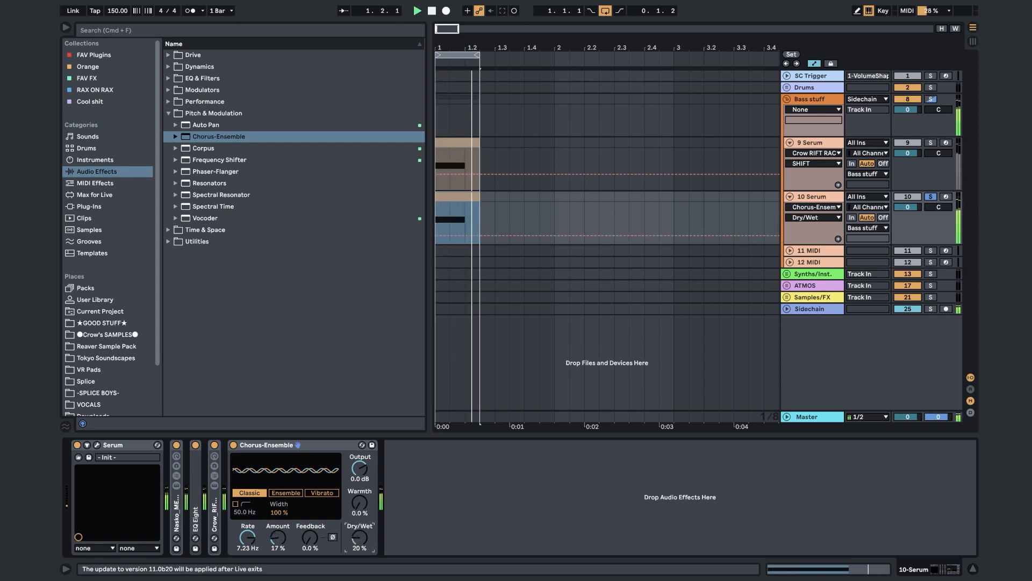
double_click(290, 445)
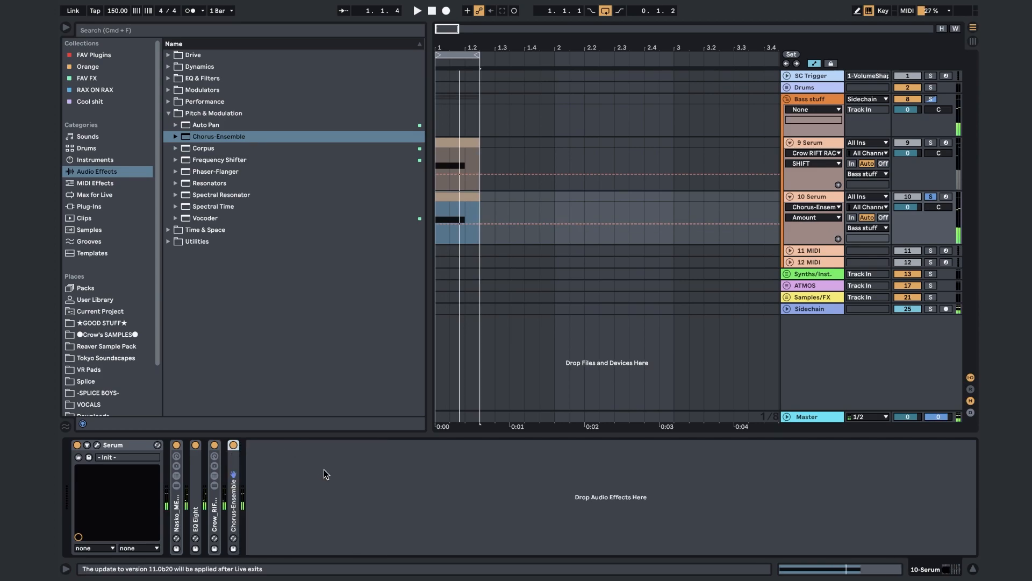
double_click(236, 491)
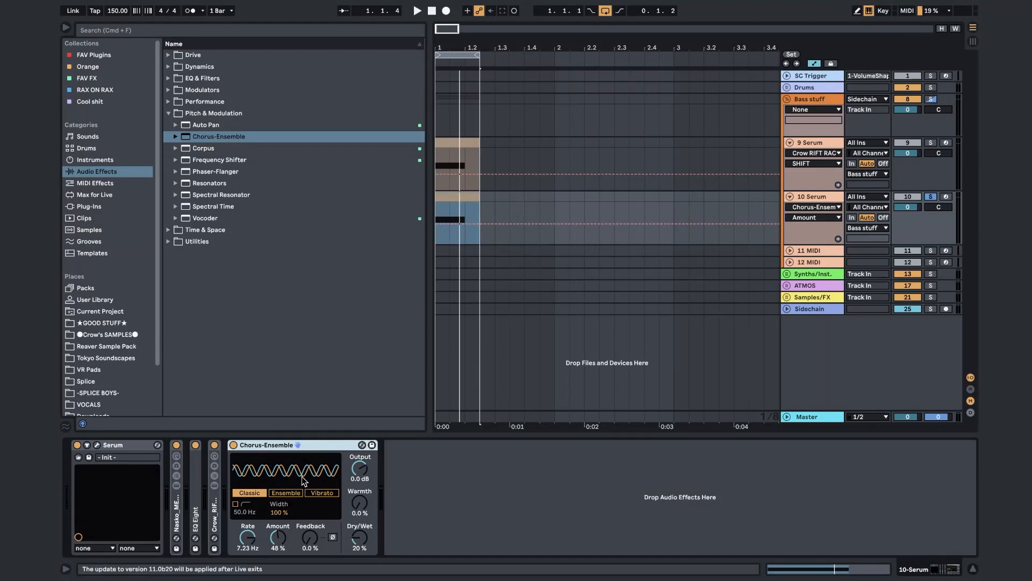
Step: Collapse Chorus-Ensemble and add Reverb from the Time & Space effects after it
double_click(208, 229)
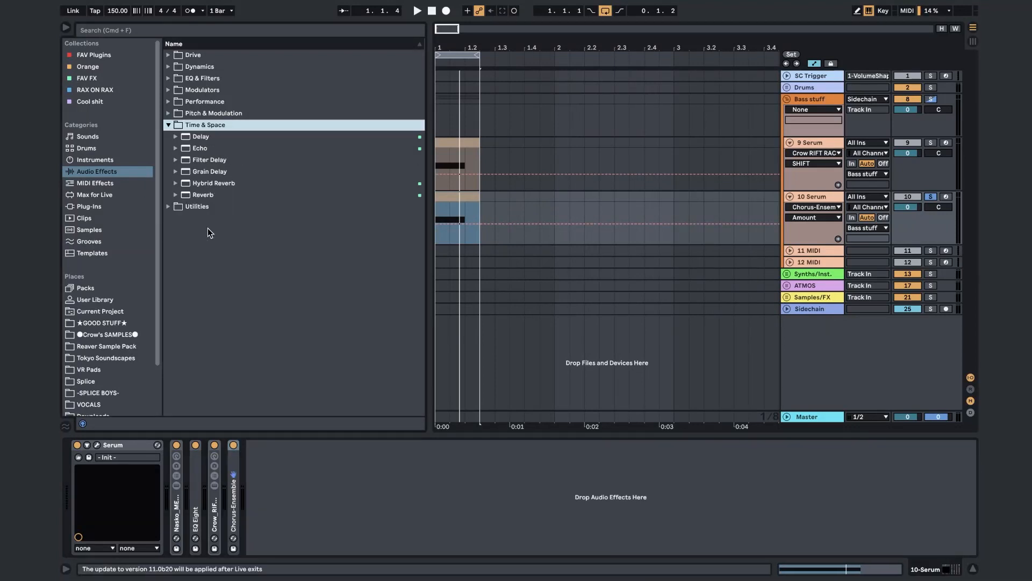
key(Down)
key(Down)
key(Down)
key(Down)
key(Down)
key(Down)
key(Return)
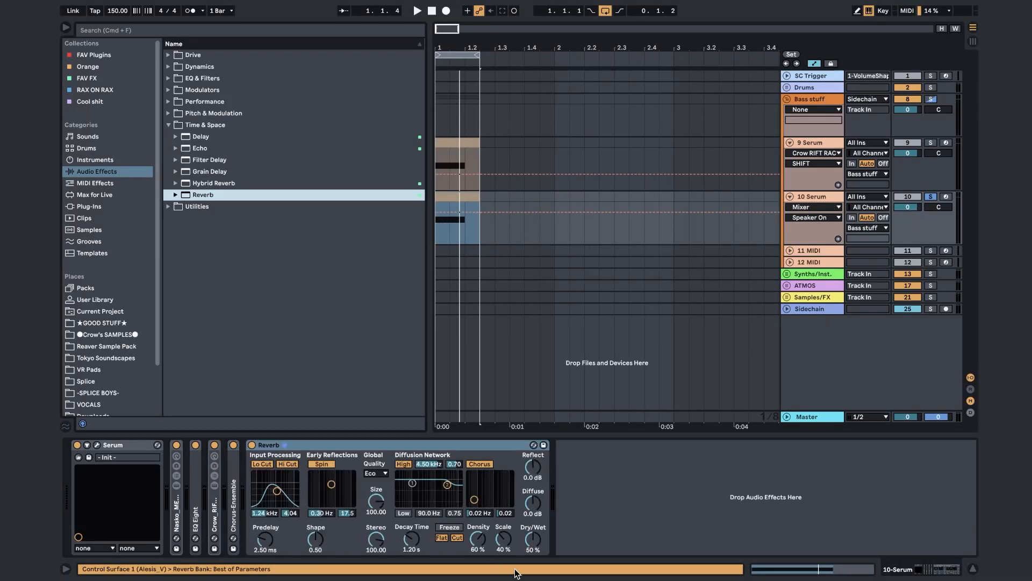
Step: Set Reverb's Size to 101.66, Stereo to 120 and Dry/Wet to 7.9 %
drag(386, 509, 380, 504)
drag(380, 541, 376, 543)
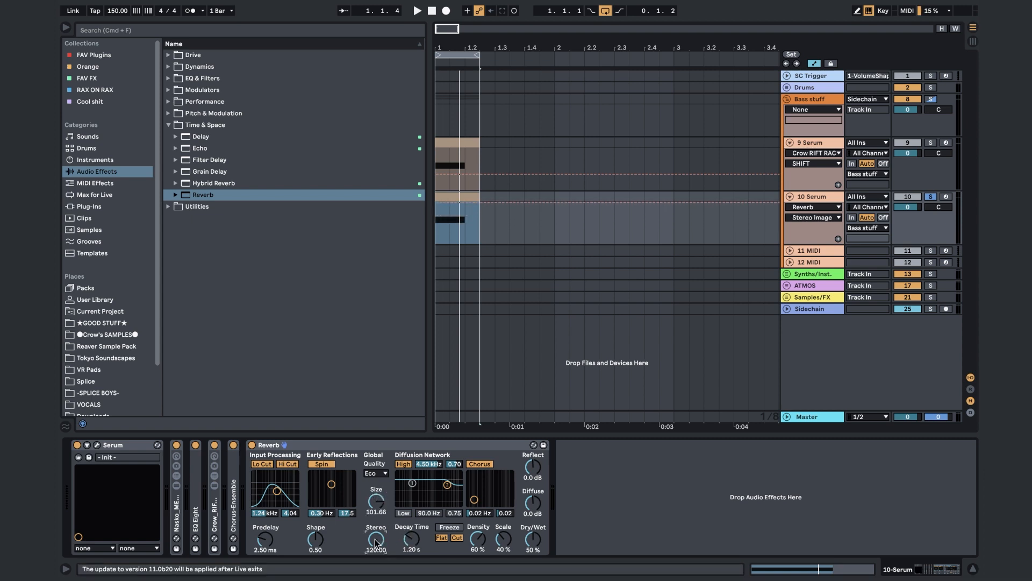
mouse_move(520, 544)
mouse_down()
mouse_move(520, 562)
mouse_move(533, 552)
mouse_up()
Step: Add Multiband Dynamics (OTT) after Reverb with Amount at 52 %, and extend the loop length to 0.2.2
click(201, 66)
double_click(224, 123)
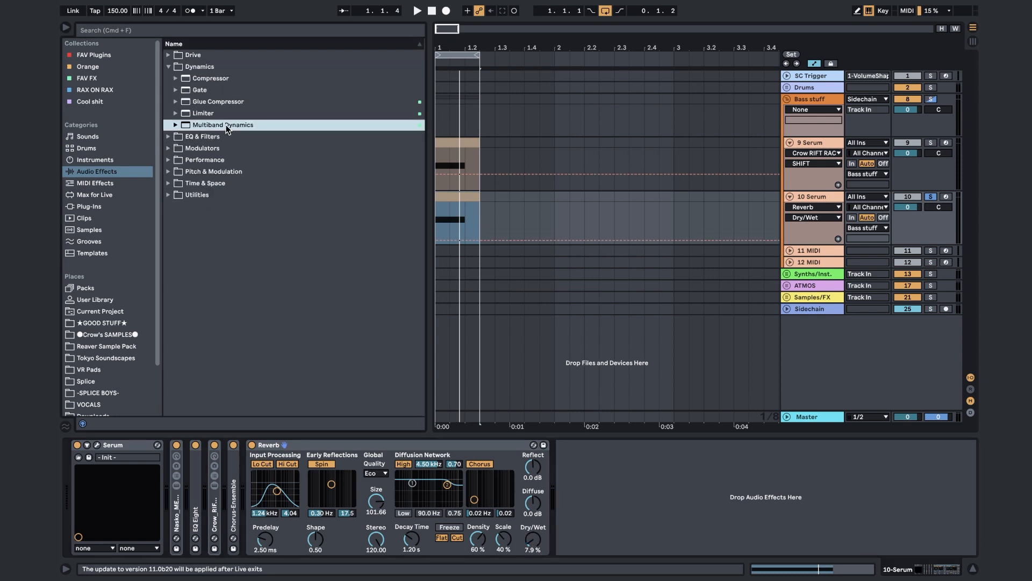
drag(834, 538, 834, 559)
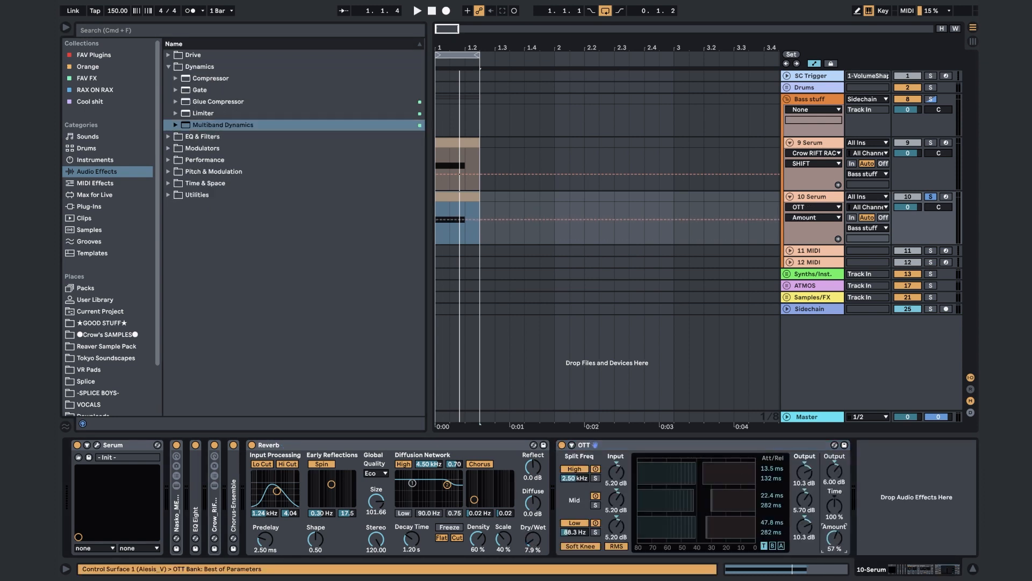
drag(479, 54, 512, 55)
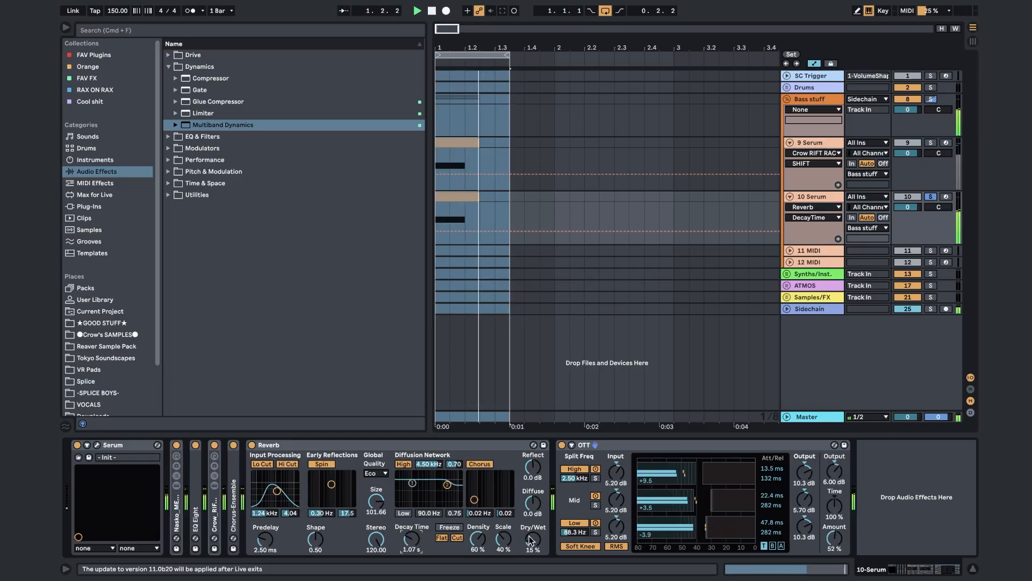
Step: Lower Reverb's Dry/Wet to 0 % and automate it with a curved rise over the start of the 10 Serum clip
key(space)
drag(533, 539, 532, 554)
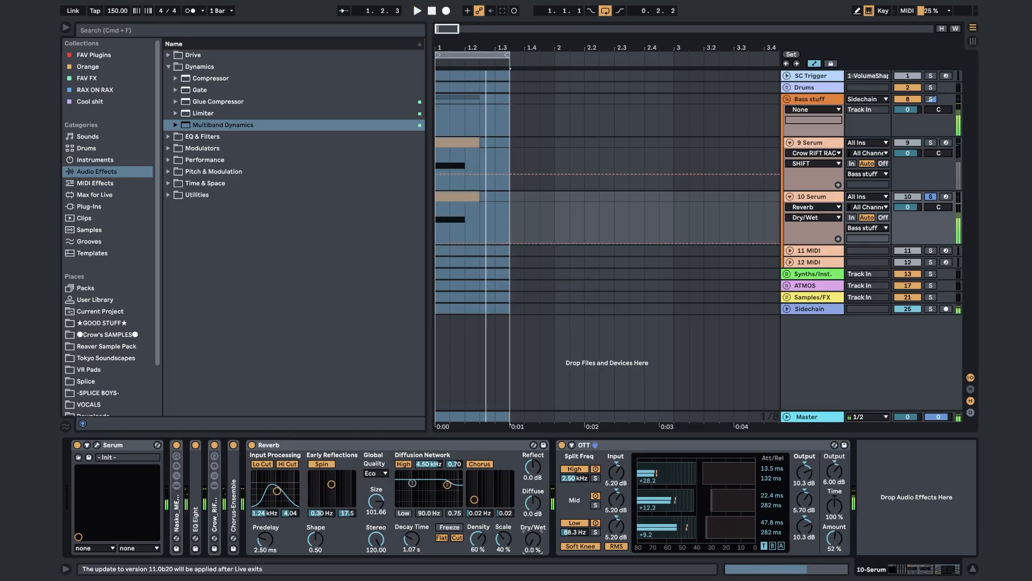
click(446, 248)
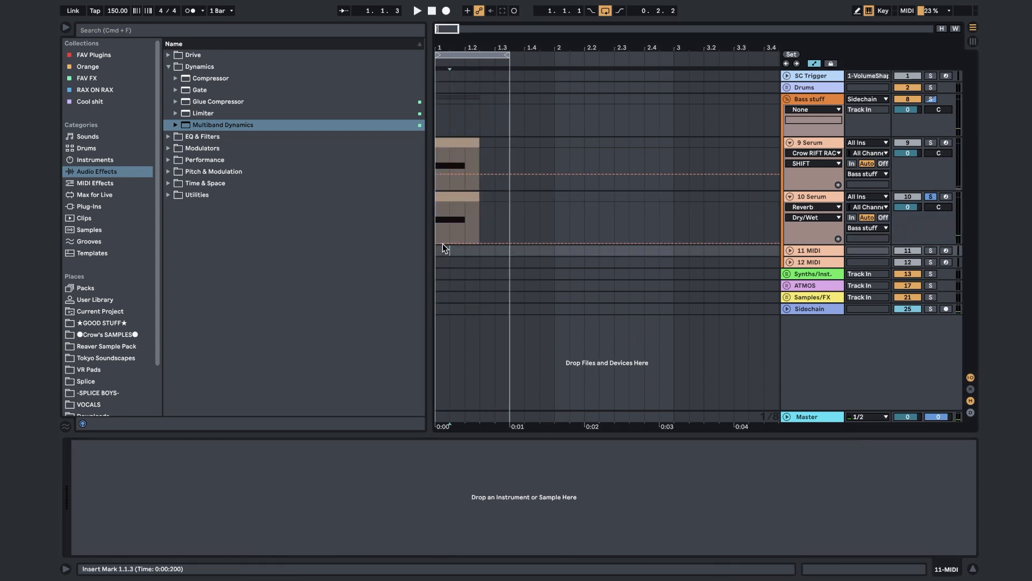
click(450, 239)
mouse_move(455, 242)
mouse_down()
mouse_move(455, 203)
mouse_move(448, 229)
mouse_move(455, 221)
mouse_up()
double_click(457, 210)
key(space)
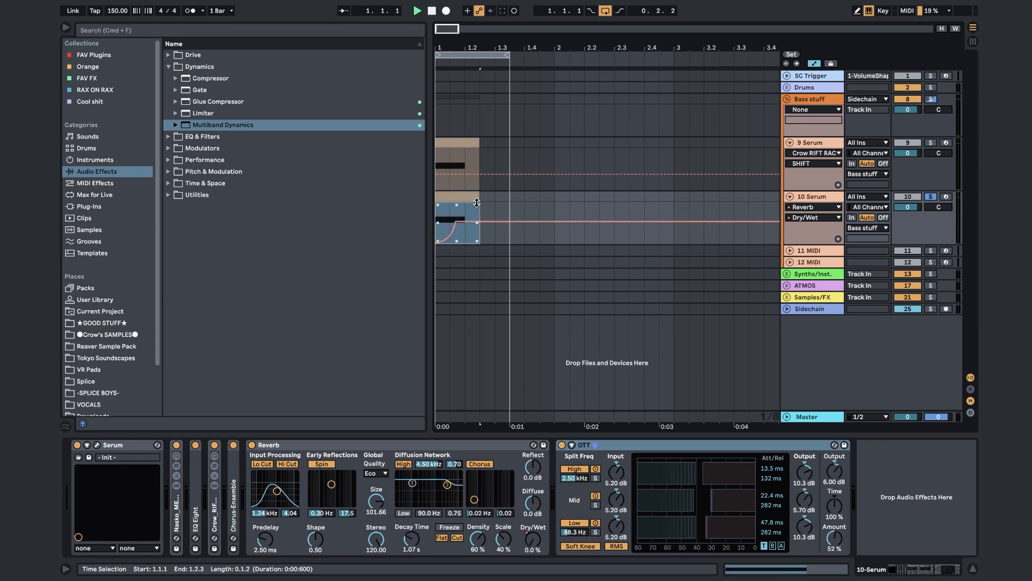
click(507, 200)
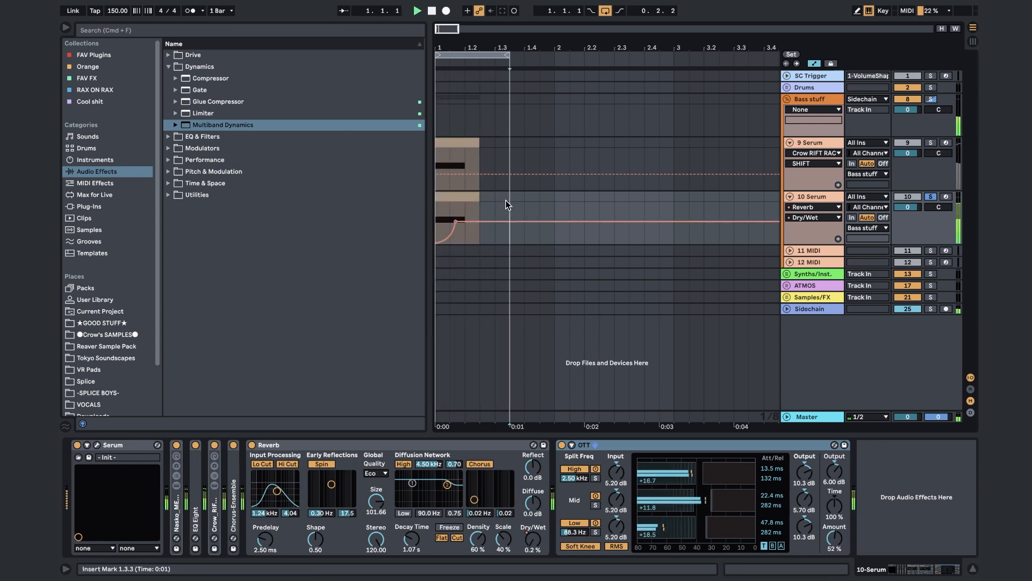
Step: Collapse Reverb and OTT, and play the extended loop to hear the automated reverb
double_click(382, 444)
double_click(380, 444)
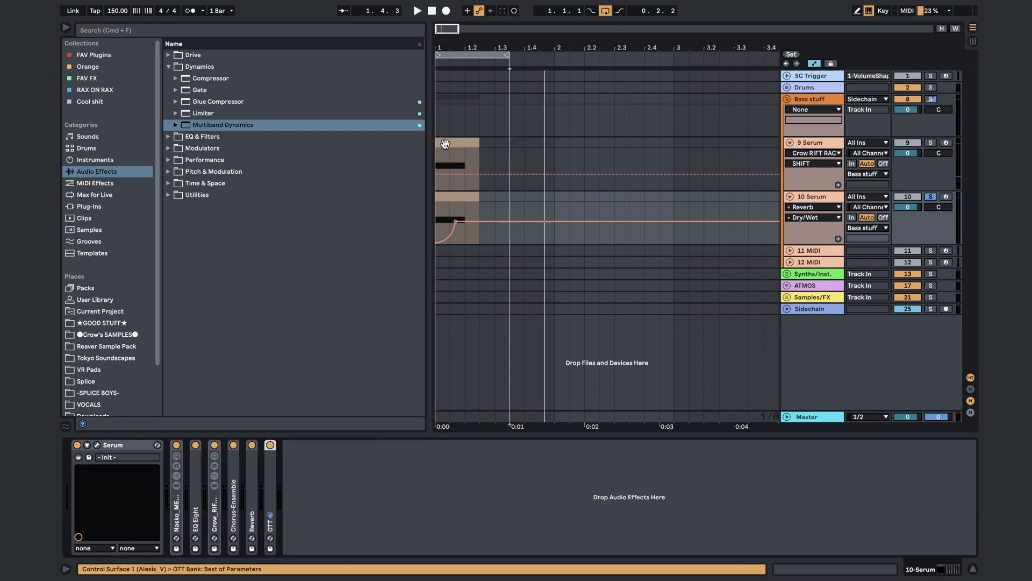
click(473, 55)
key(space)
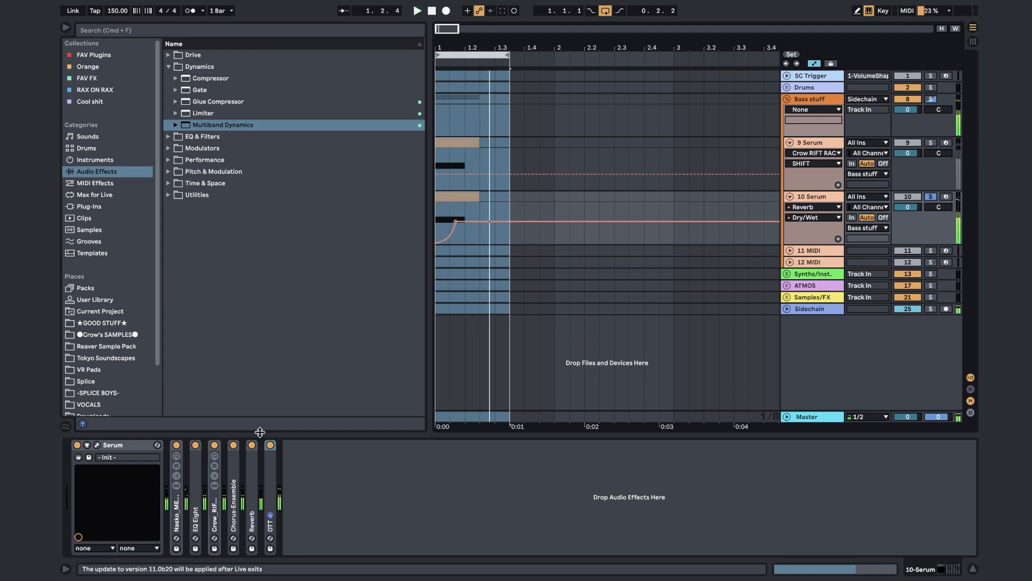
Step: Replace the automated Reverb with a fresh Reverb placed between Chorus-Ensemble and OTT
double_click(253, 520)
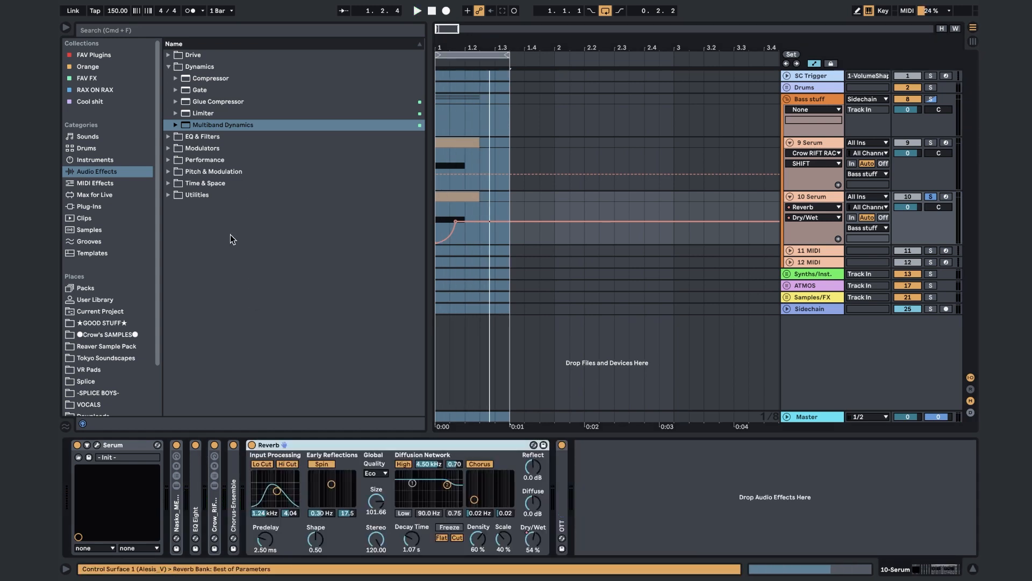
key(Delete)
click(211, 173)
key(Right)
key(Down)
key(Down)
key(Down)
key(Down)
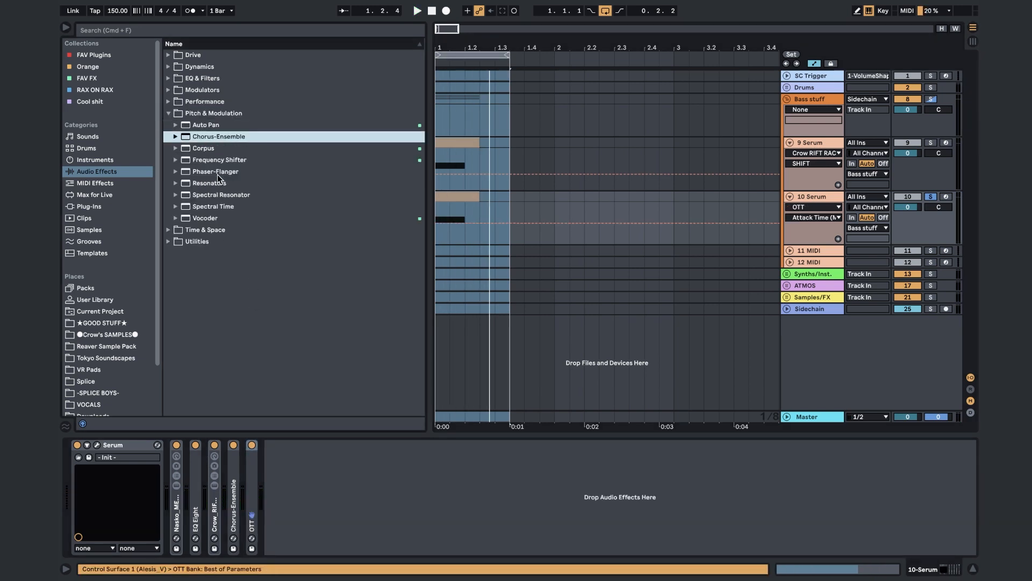
key(Down)
key(Down)
key(Down)
key(Down)
key(Down)
key(Down)
key(Right)
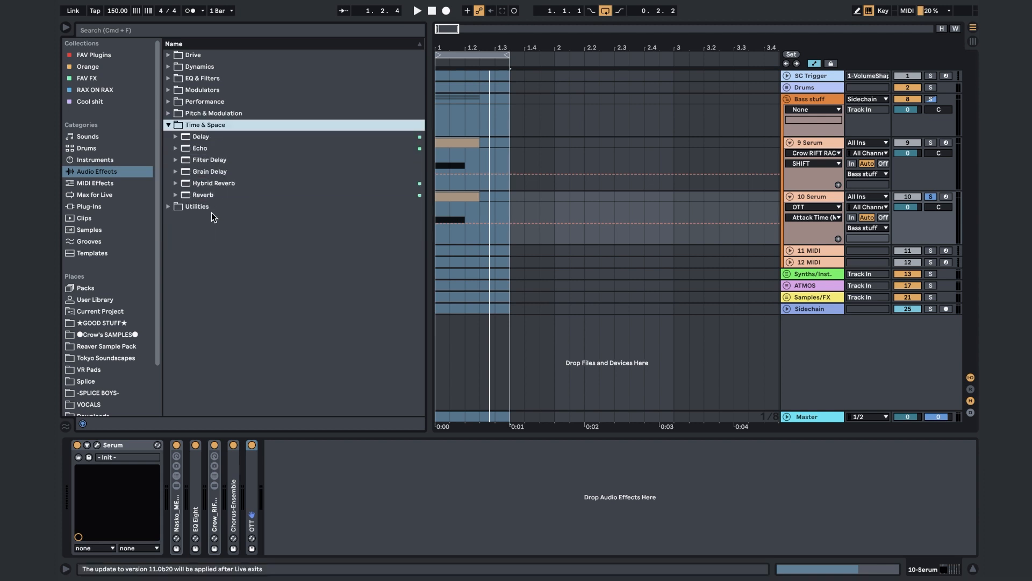
drag(207, 194, 249, 514)
Step: Set the new Reverb's Size to 0.52, Decay Time to 294 ms and Dry/Wet to 27 % while auditioning the loop
drag(412, 542, 411, 564)
drag(380, 500, 380, 569)
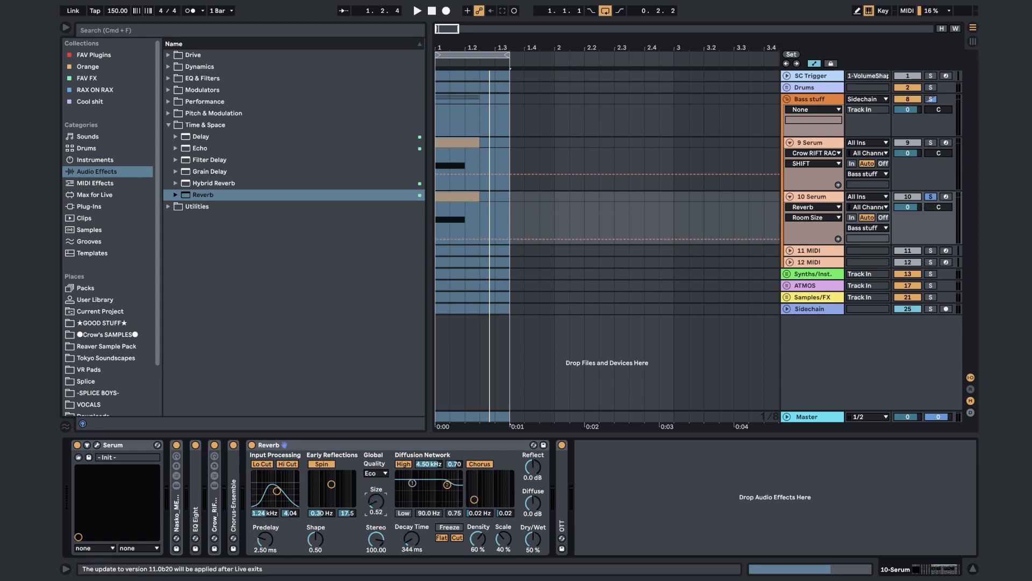
key(space)
key(space)
mouse_move(536, 537)
mouse_down()
mouse_move(536, 565)
mouse_move(535, 536)
mouse_up()
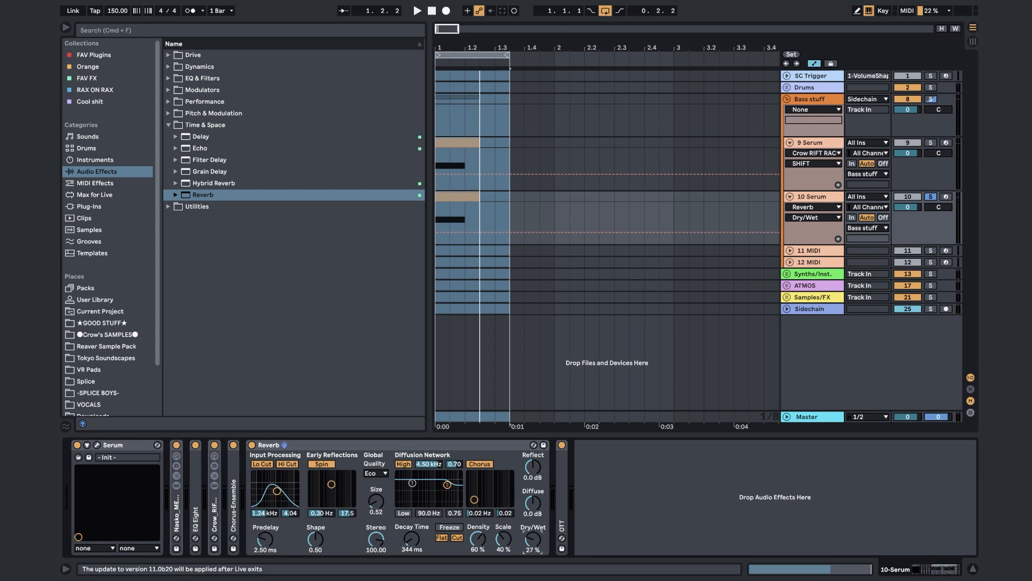
key(space)
drag(412, 539, 412, 542)
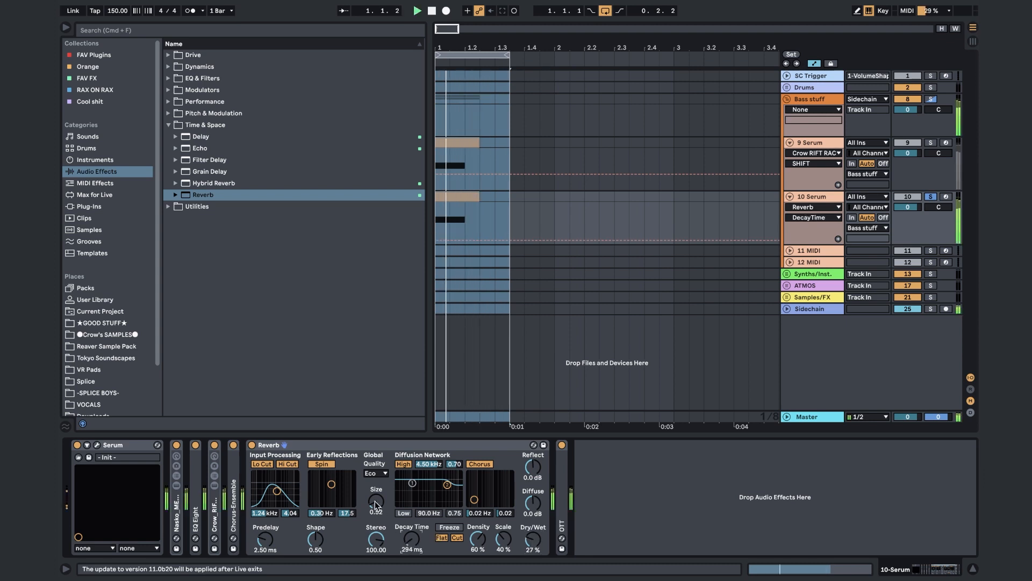
Step: Set Reverb's Size to 0.65, Decay Time to 405 ms, Predelay to 114 ms and Dry/Wet to 20 % while auditioning the loop
drag(376, 501, 376, 499)
drag(412, 539, 412, 533)
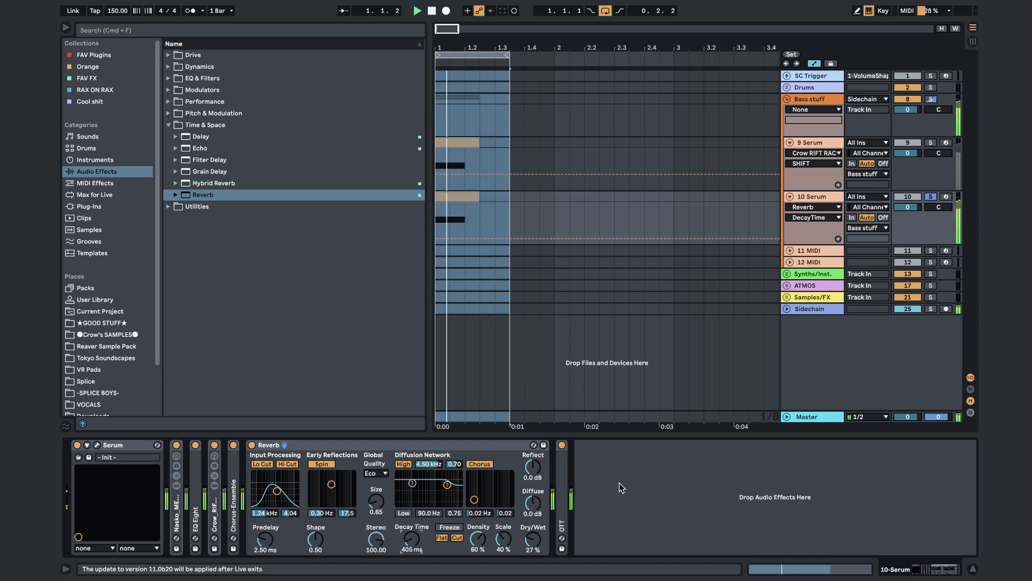
key(space)
drag(264, 539, 265, 531)
key(space)
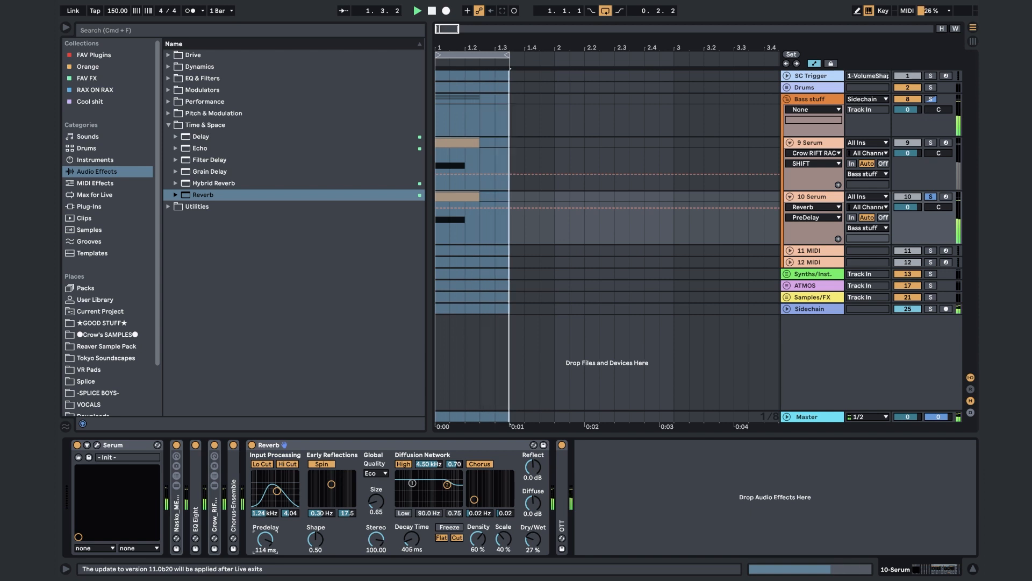
drag(532, 539, 532, 543)
key(space)
click(340, 447)
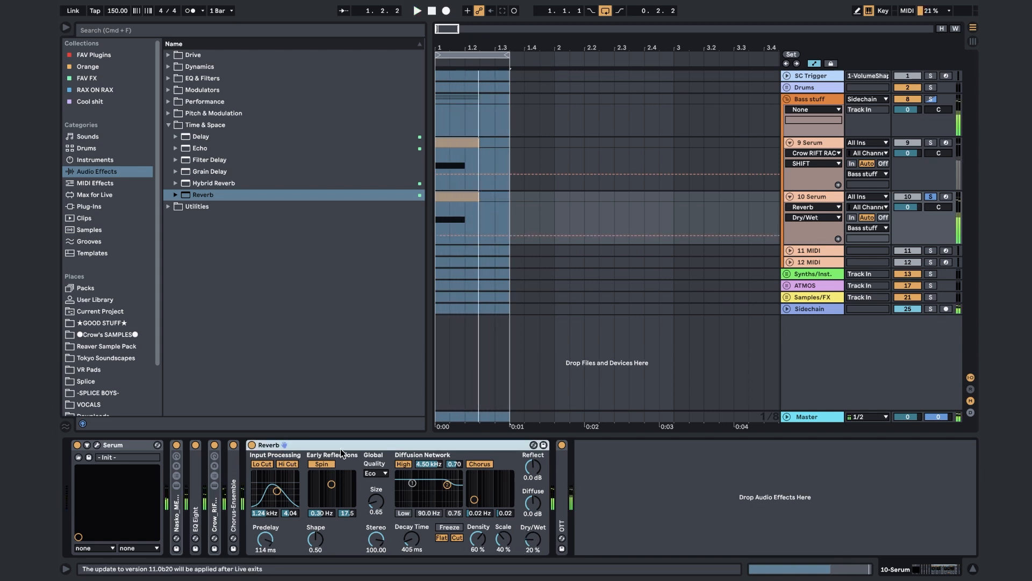
Step: Open the Serum editor of the 10 Serum track and position its window over the arrangement
key(Delete)
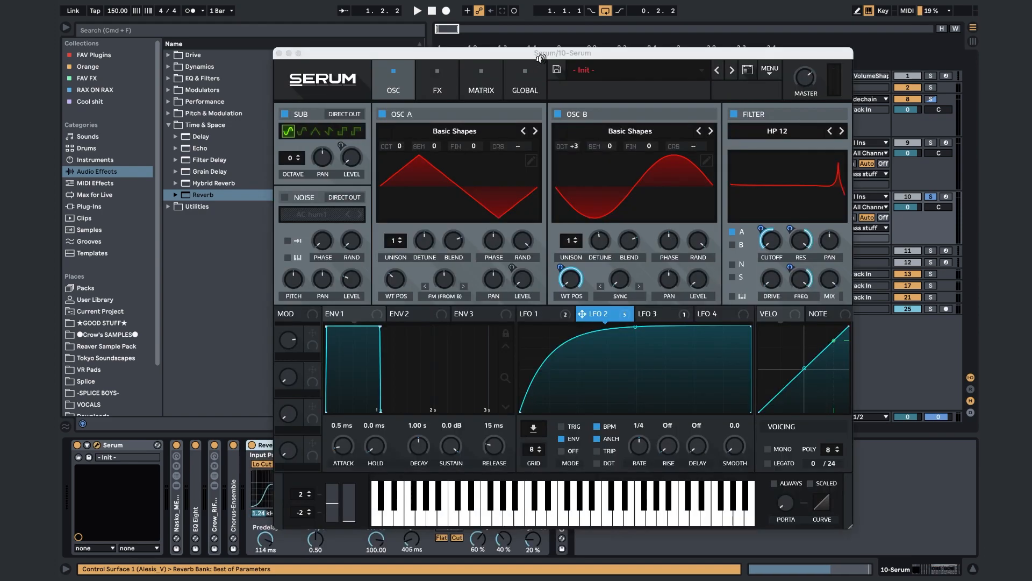
drag(551, 53, 463, 421)
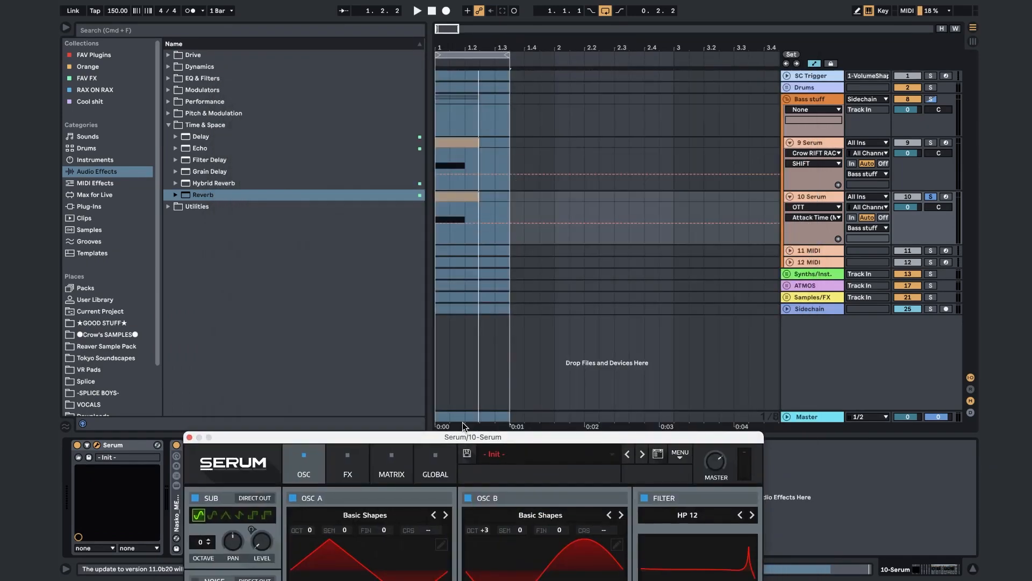
click(453, 170)
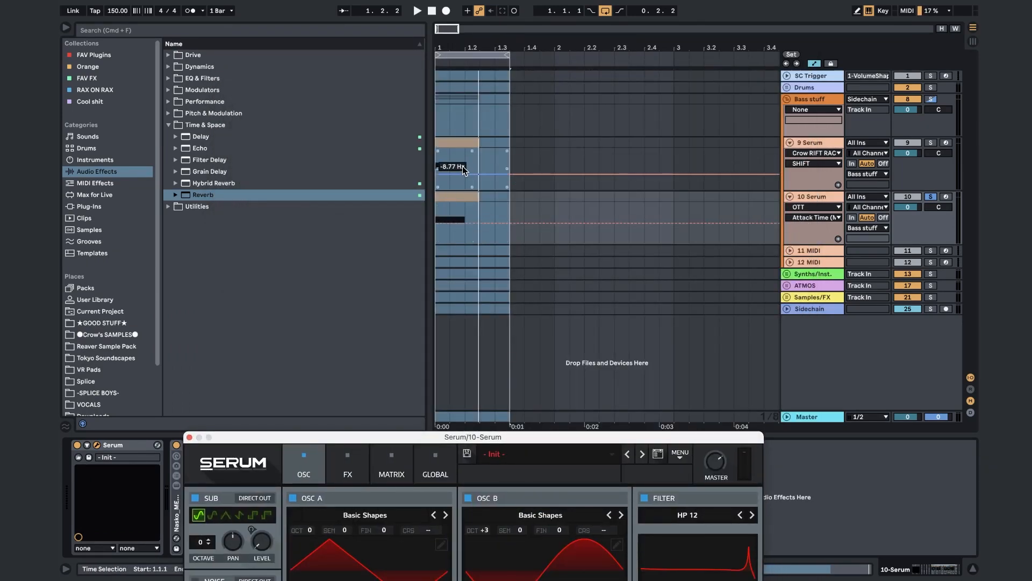
key(Delete)
drag(475, 440, 501, 46)
Step: Load the Analog wavetable PWM Juno into OSC B in 3D view and set its WT POS to 37 during playback
click(546, 127)
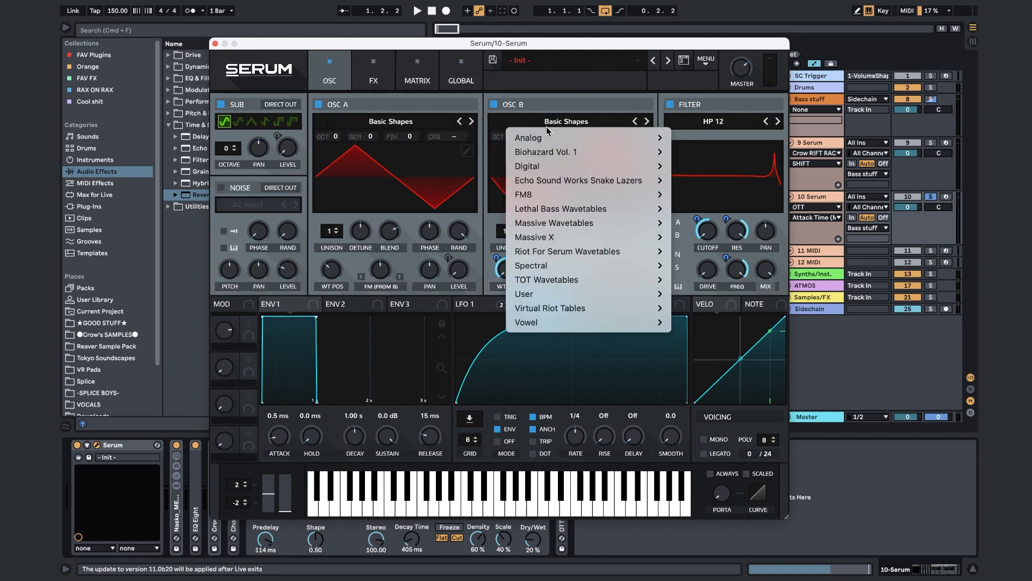
mouse_move(549, 137)
click(713, 327)
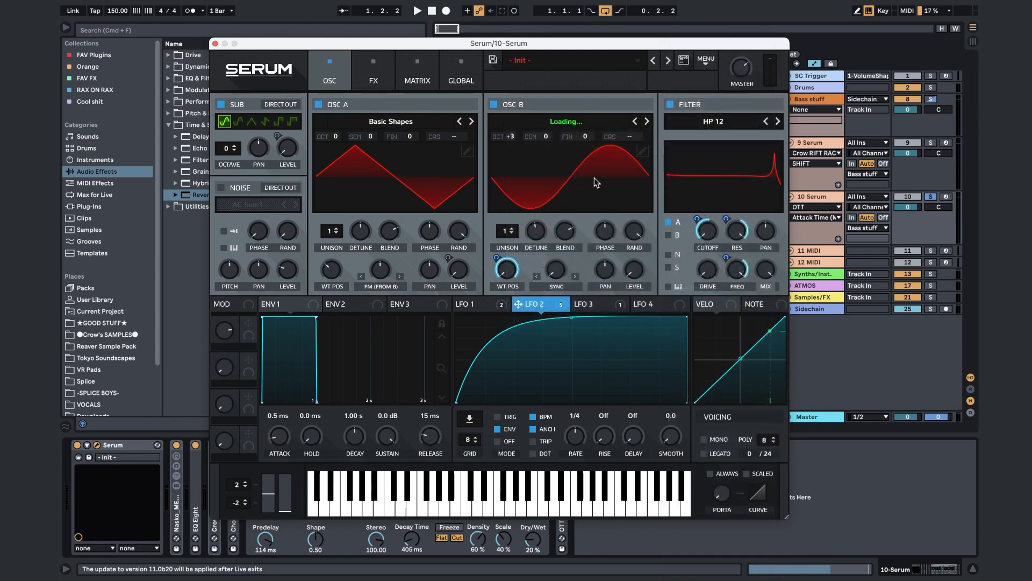
click(595, 177)
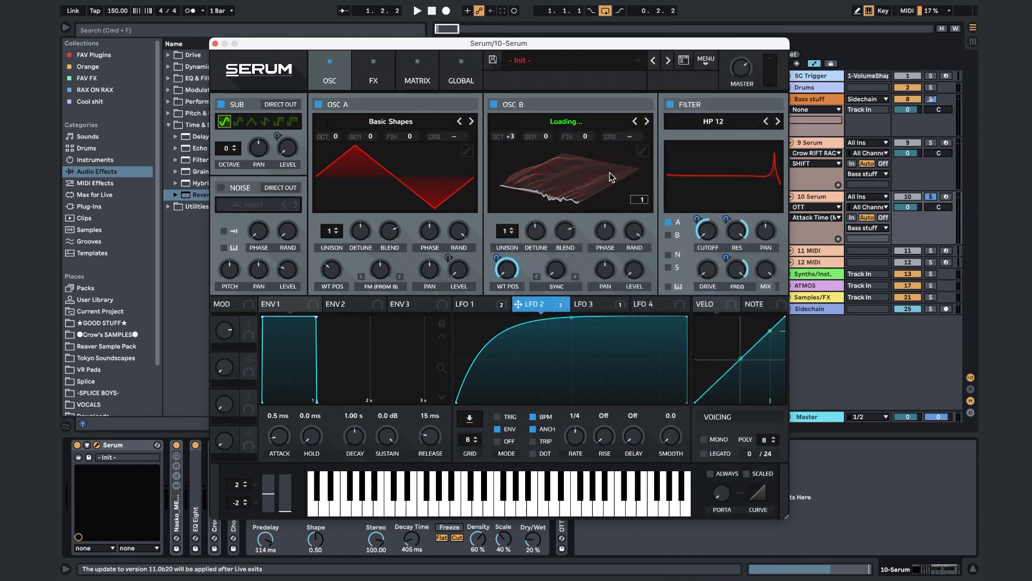
click(647, 122)
click(647, 121)
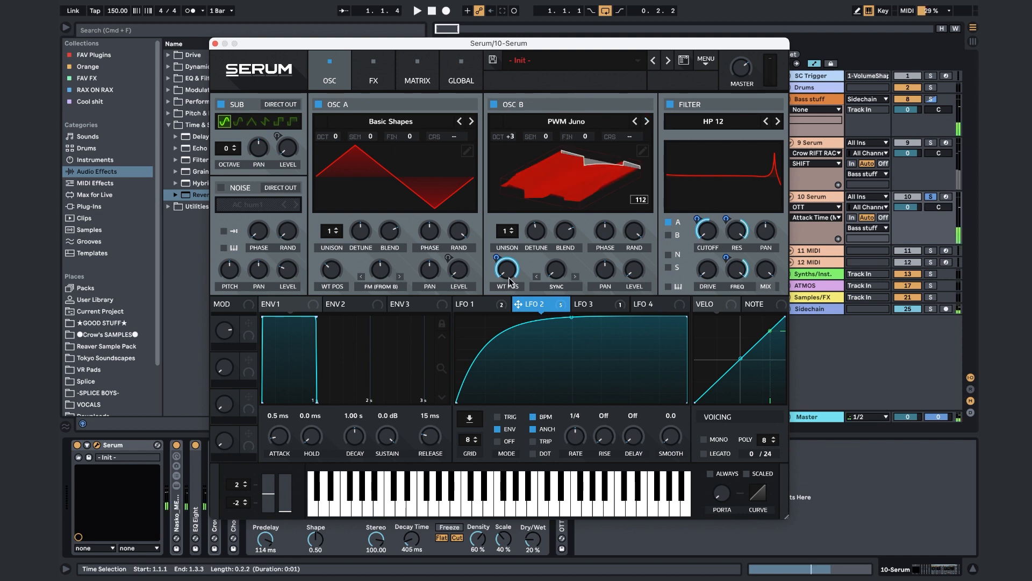
mouse_move(499, 280)
drag(499, 280, 518, 236)
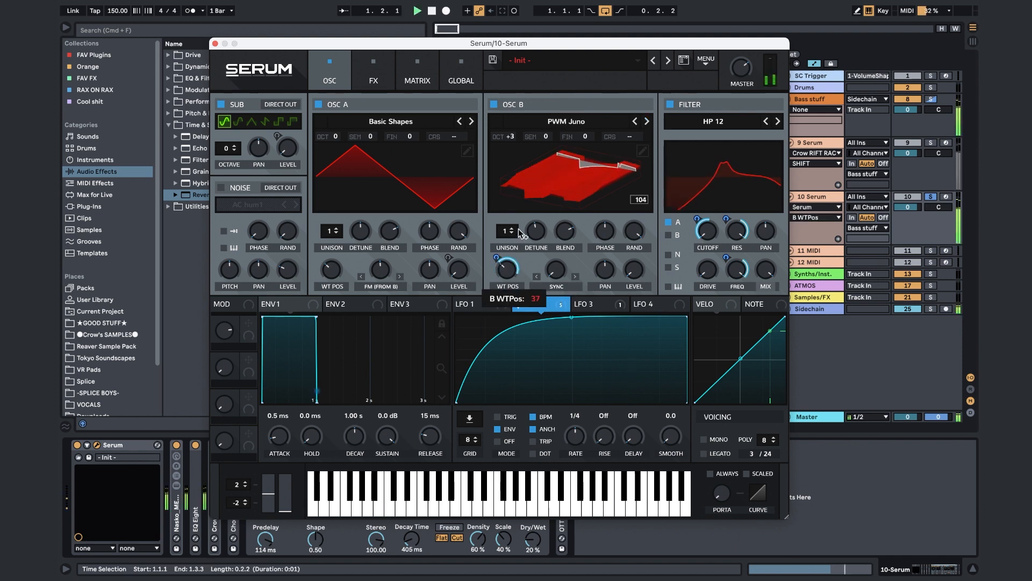
Step: Assign Macro 1 to the cutoff of Serum's FX filter and adjust Macro 1 to about 60% during playback
click(374, 73)
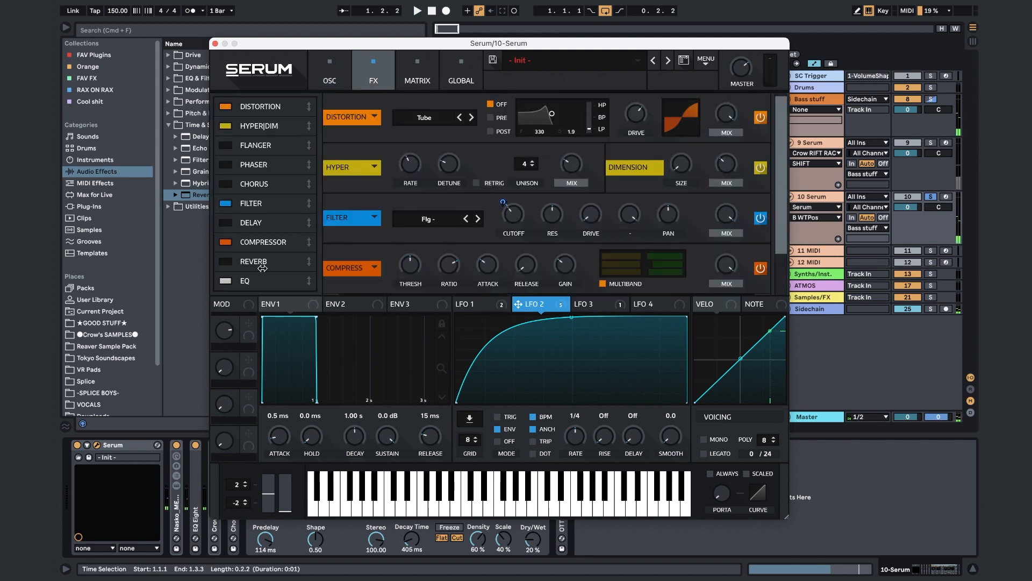
drag(247, 332, 519, 219)
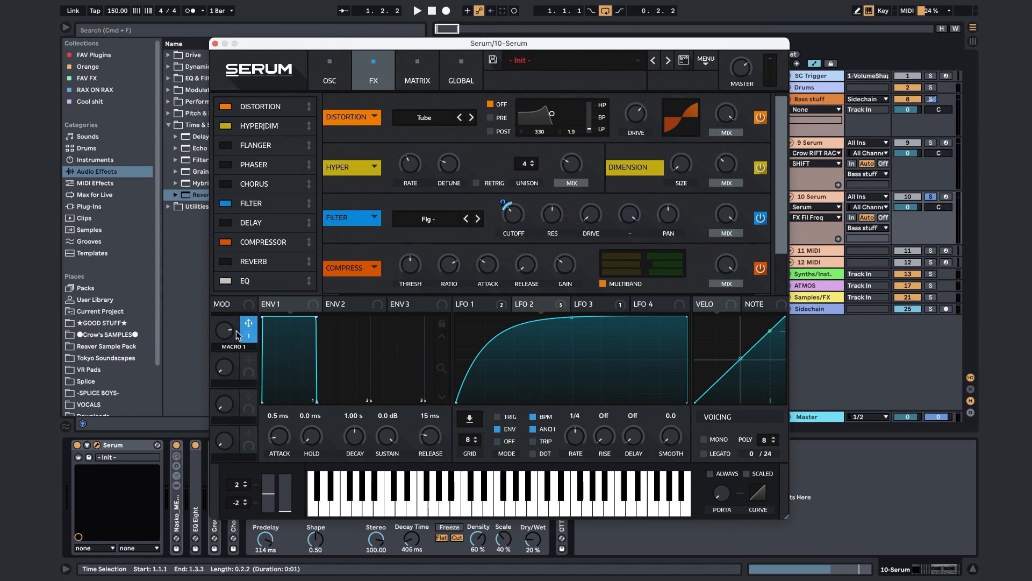
mouse_move(237, 330)
mouse_down()
mouse_move(225, 362)
mouse_move(227, 340)
mouse_up()
key(space)
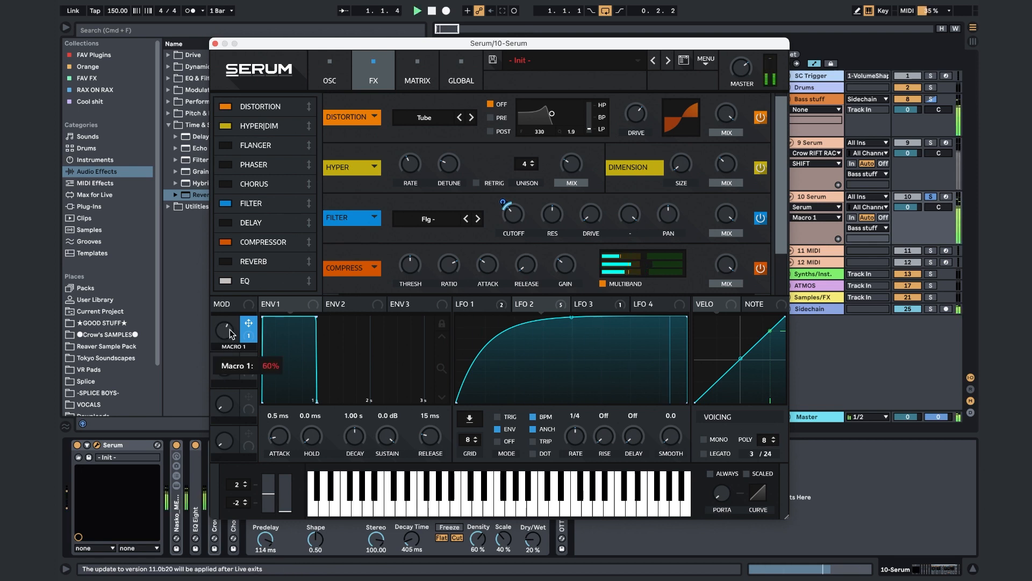
Step: Load 10-Roughmath III from the Massive Wavetables M2-Basic [MSV] set into OSC B and adjust its WT POS while the loop plays
click(330, 70)
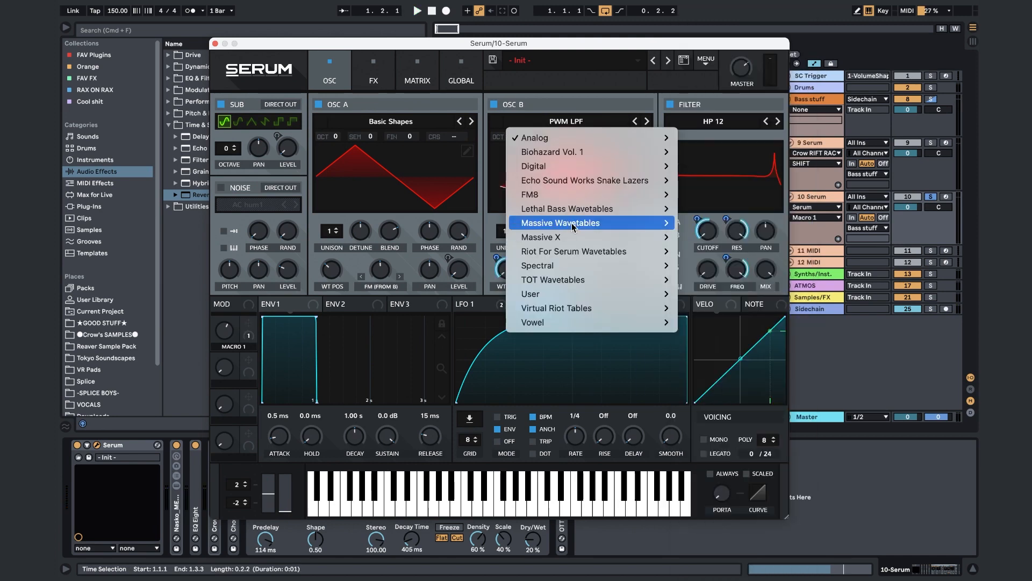
mouse_move(662, 222)
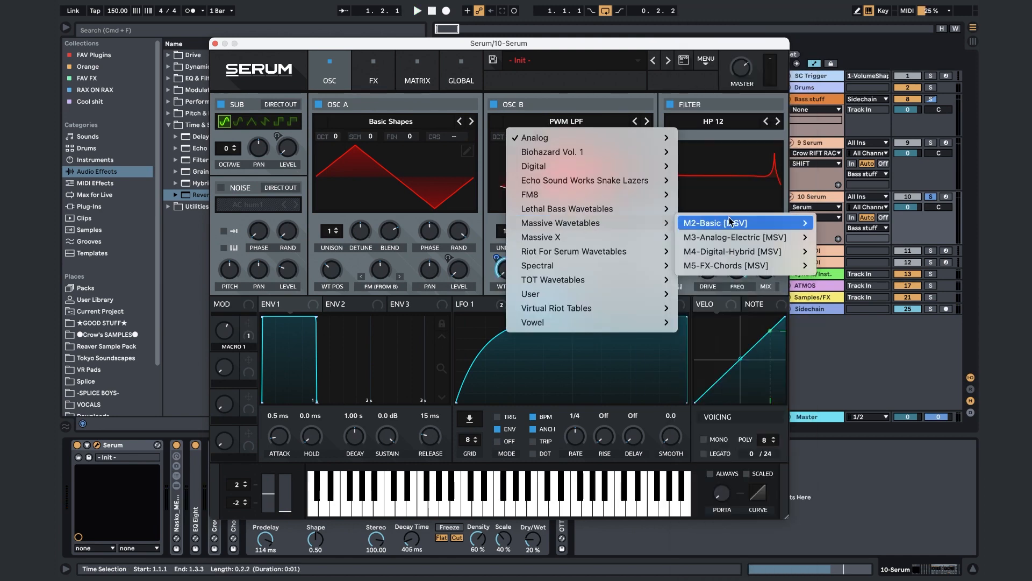
mouse_move(715, 223)
click(852, 350)
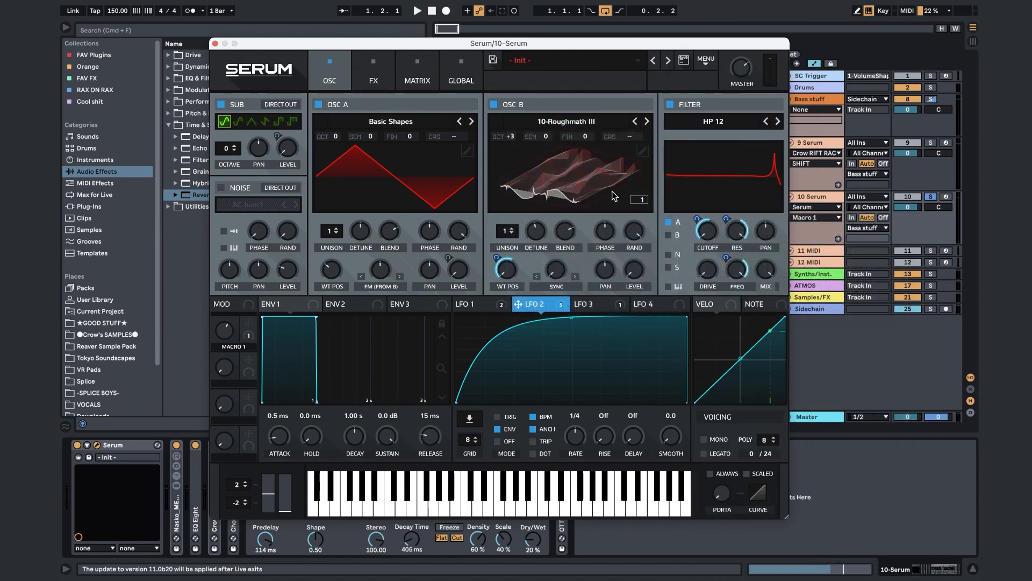
key(space)
drag(498, 259, 518, 231)
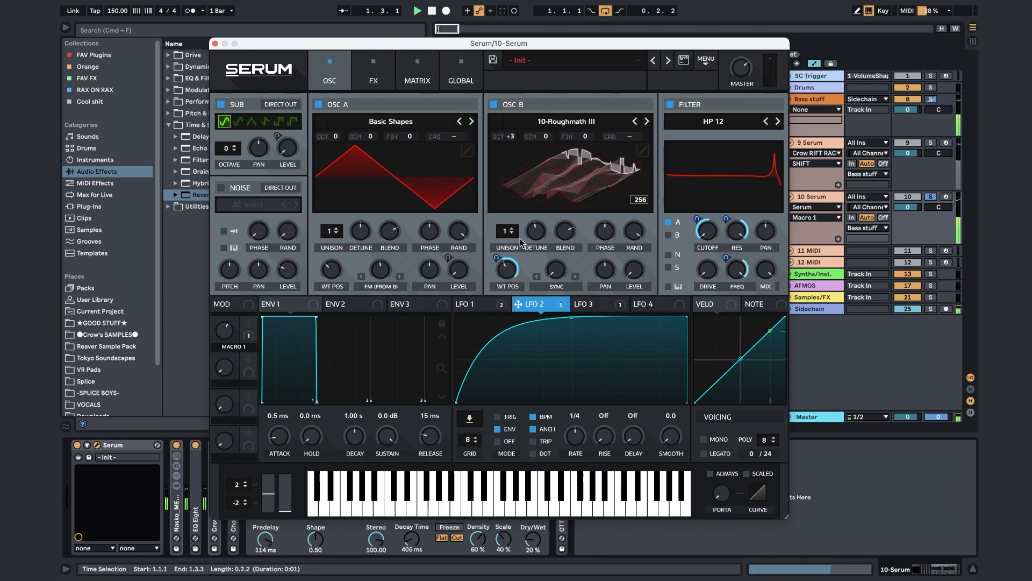
Step: Close the Serum editor and shorten the loop to 0.1.2 so it ends with the 10 Serum clip
click(215, 44)
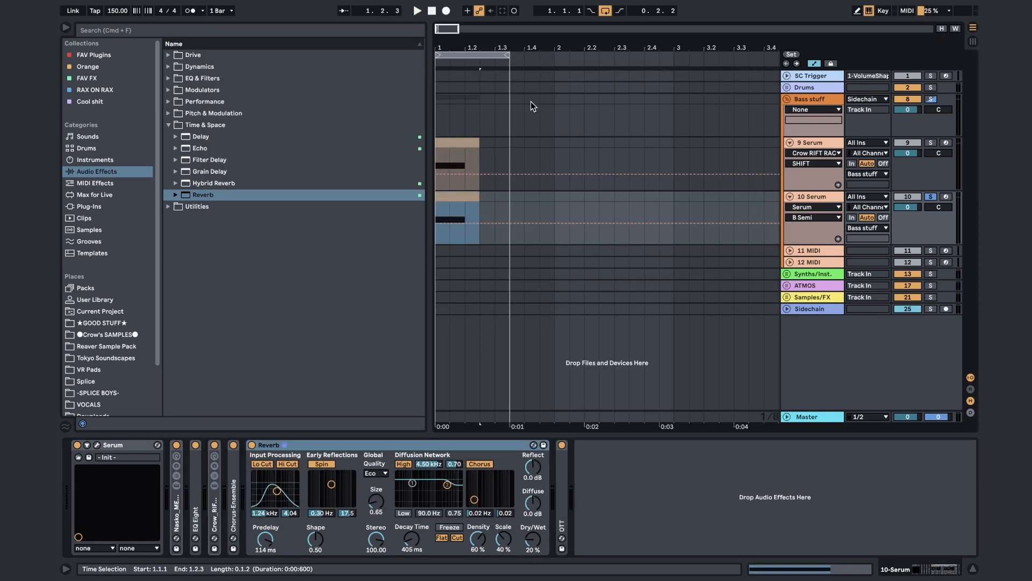
drag(504, 52, 480, 55)
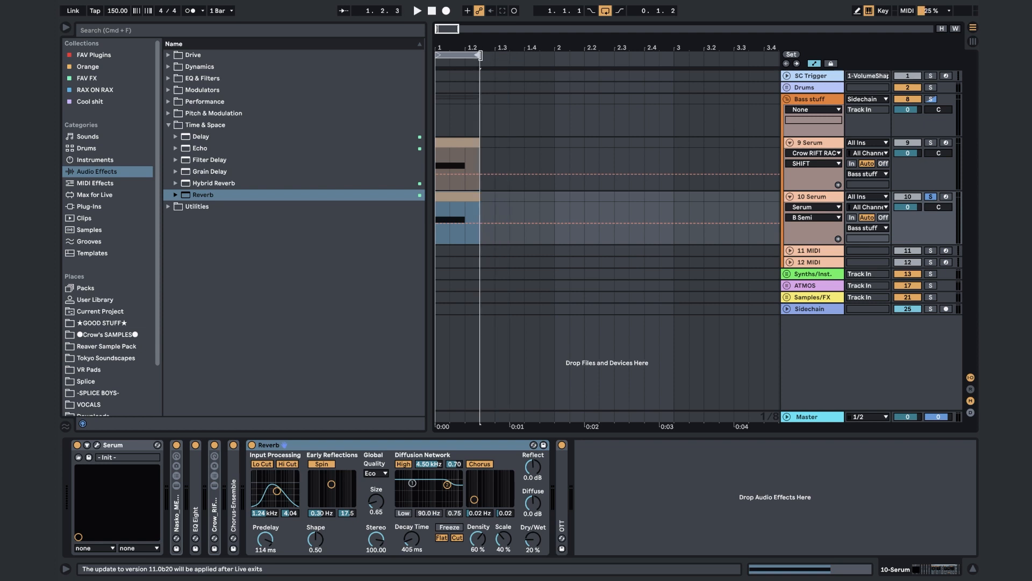
Step: Unfold the Crow_RIFT RACK on the 10 Serum track and set its SHIFT to -28.7 Hz while auditioning the loop
click(187, 510)
double_click(217, 506)
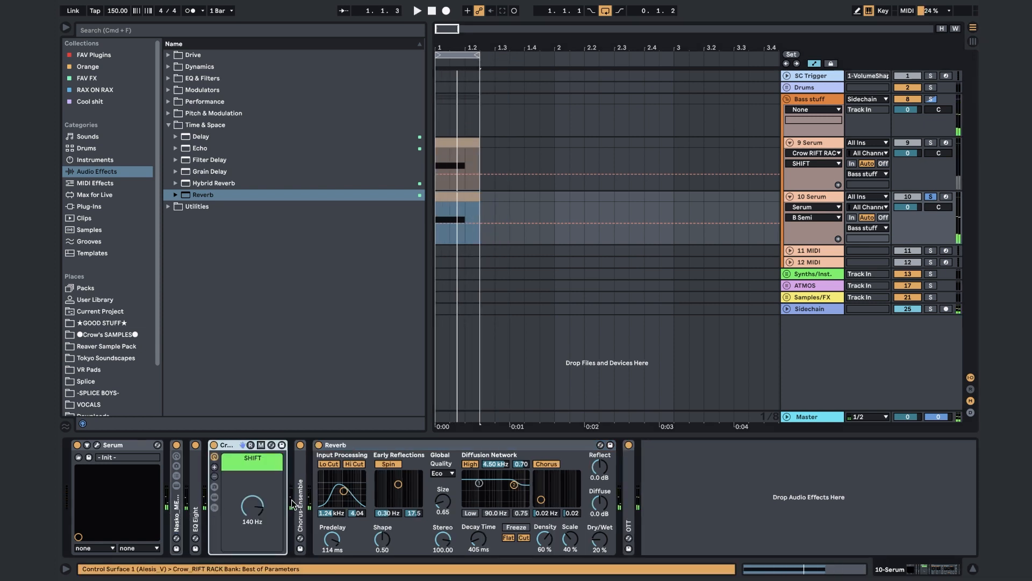
click(257, 512)
mouse_move(256, 509)
mouse_down()
mouse_move(256, 537)
mouse_move(252, 520)
mouse_up()
key(space)
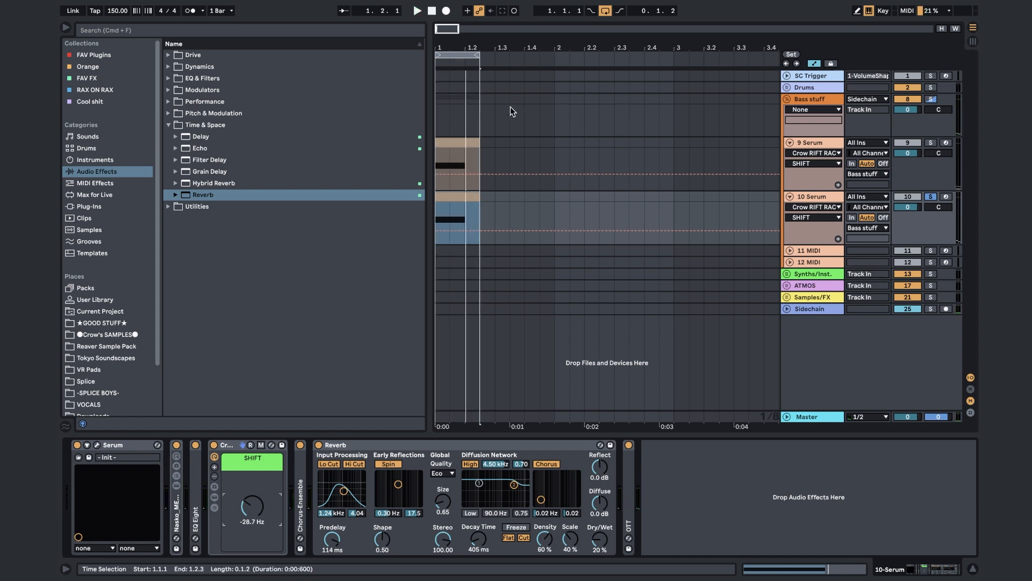
Step: Reopen the Serum editor to review its FX chain, and return to the track's device chain
click(98, 446)
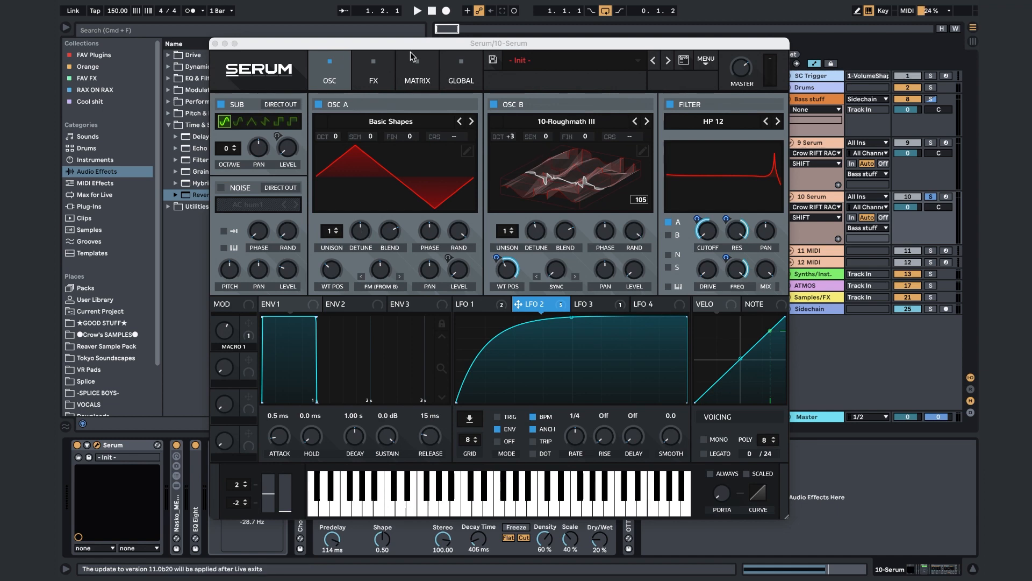
drag(411, 52, 550, 55)
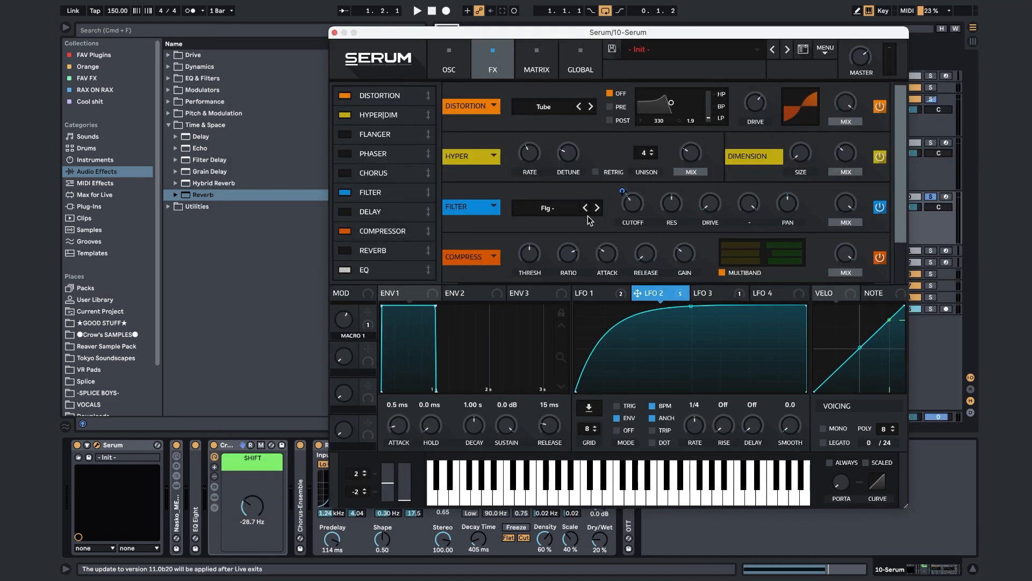
click(474, 448)
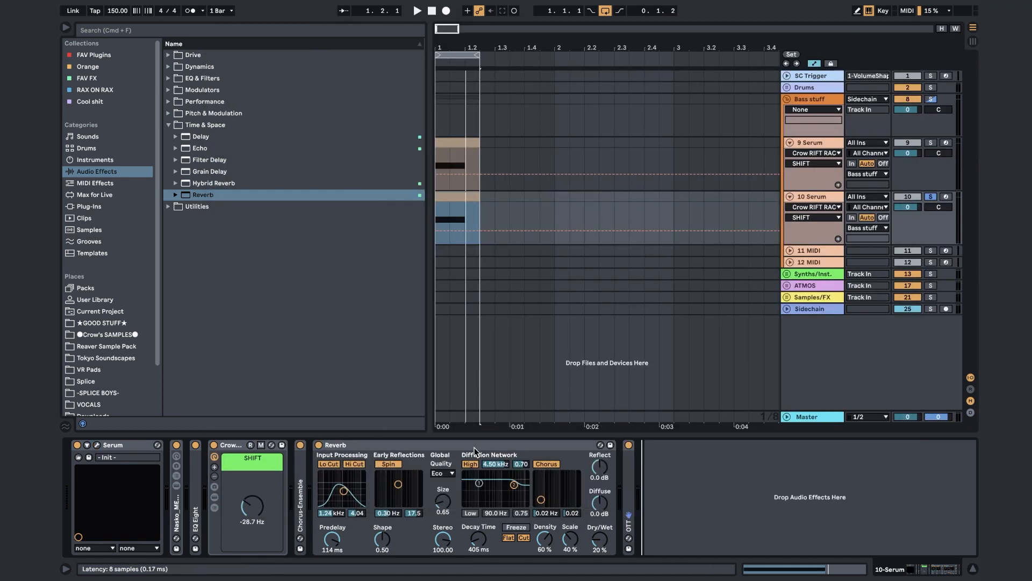